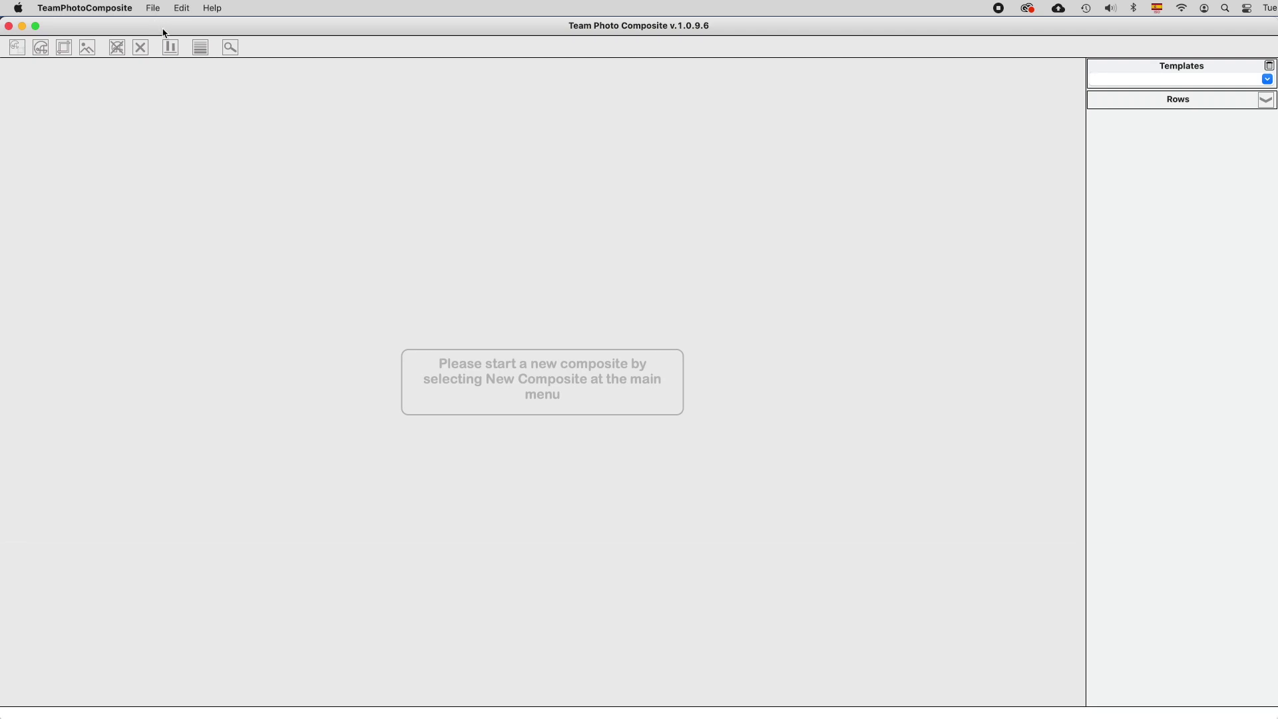
# Create and save a new composite named My team photo composite.tpc in the Video tutorial folder
pyautogui.click(157, 11)
pyautogui.click(158, 26)
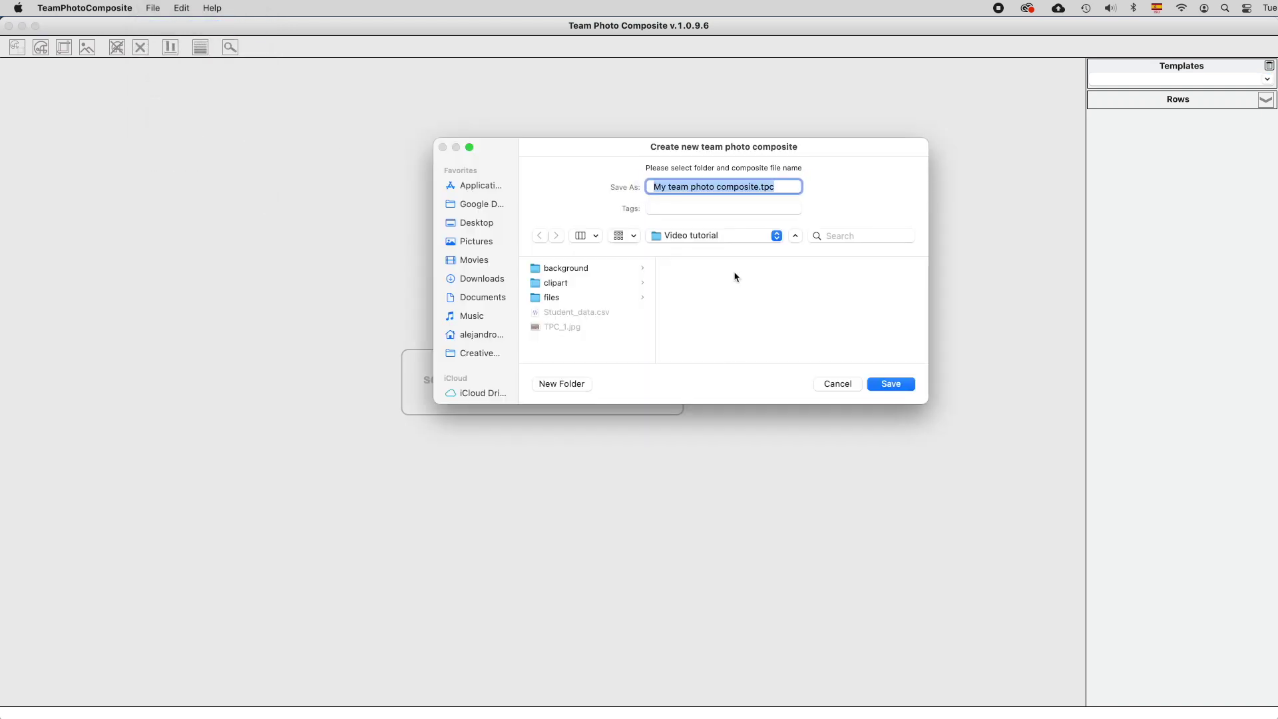
pyautogui.click(759, 186)
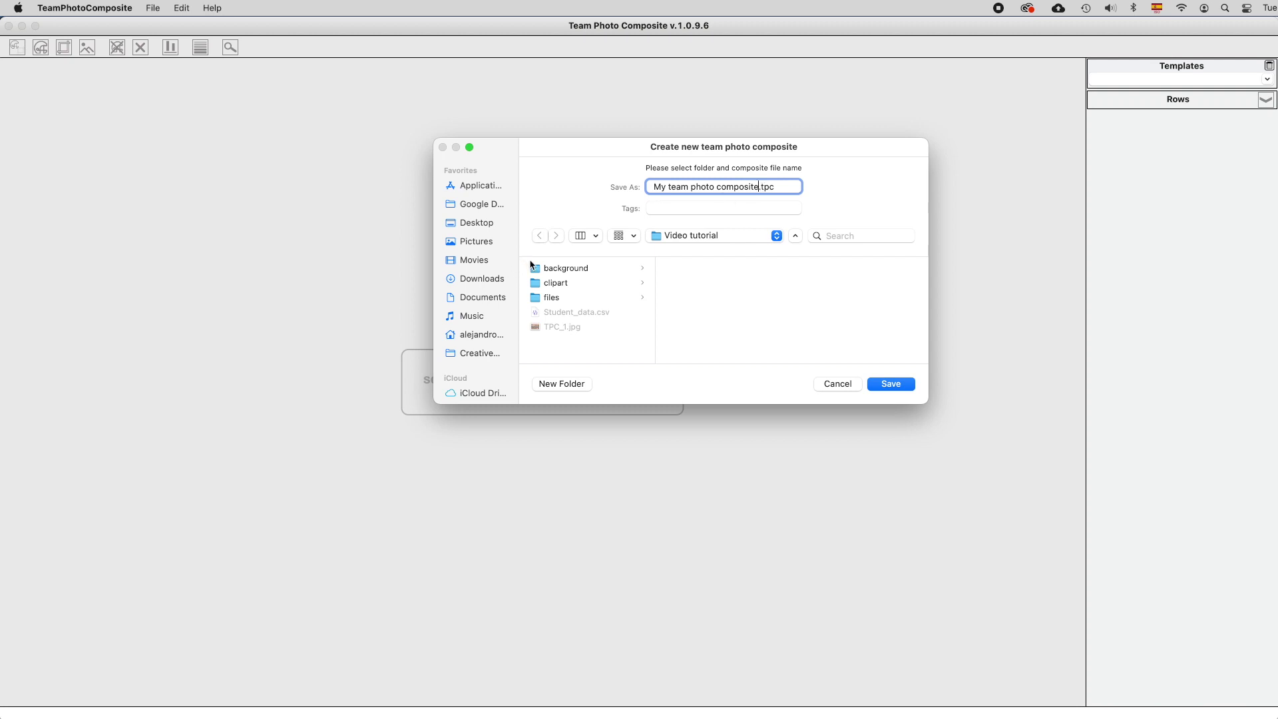
pyautogui.click(888, 384)
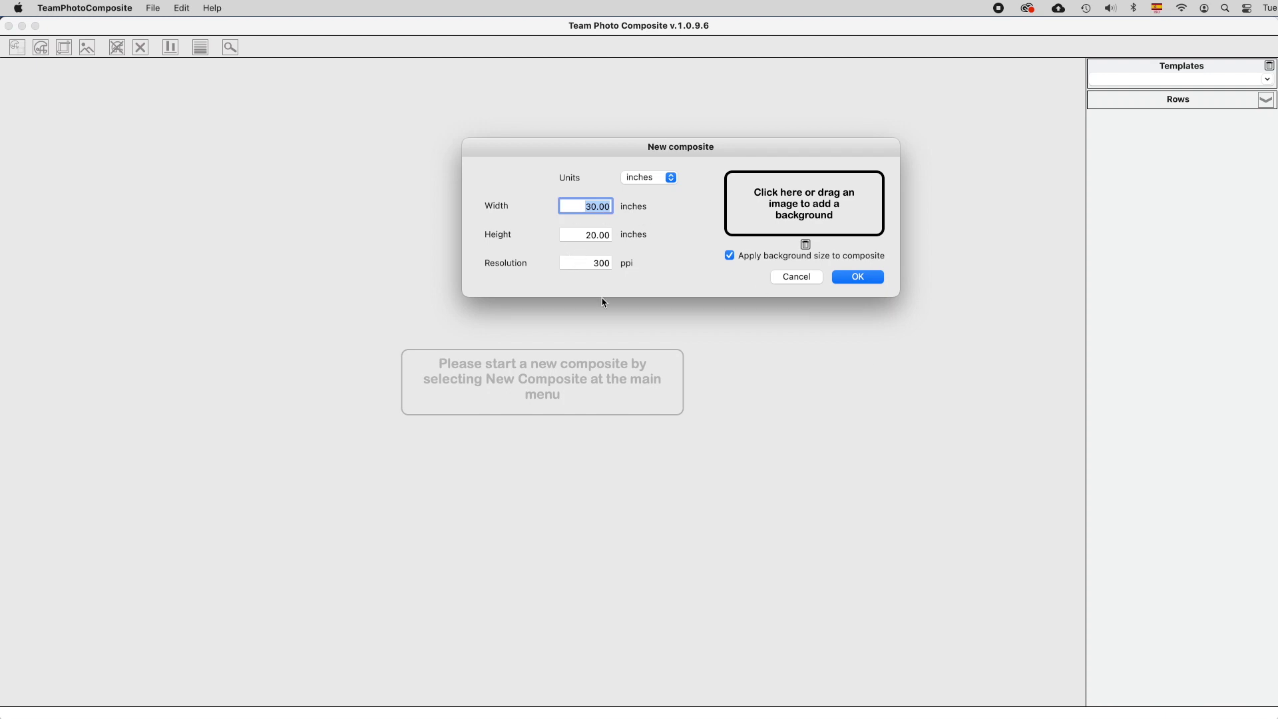
# Drag back_glove_smoke.jpg in as the 30 × 20 inch composite's background and confirm
pyautogui.press('super+Tab')
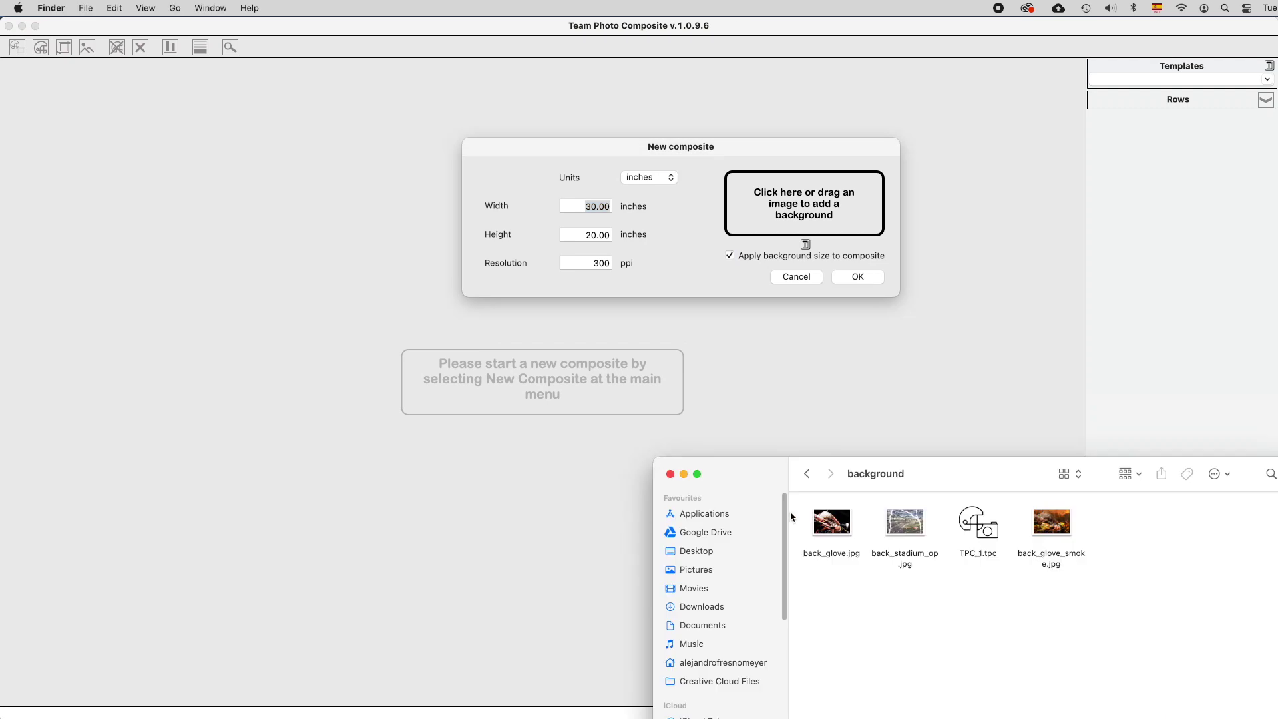
pyautogui.click(837, 531)
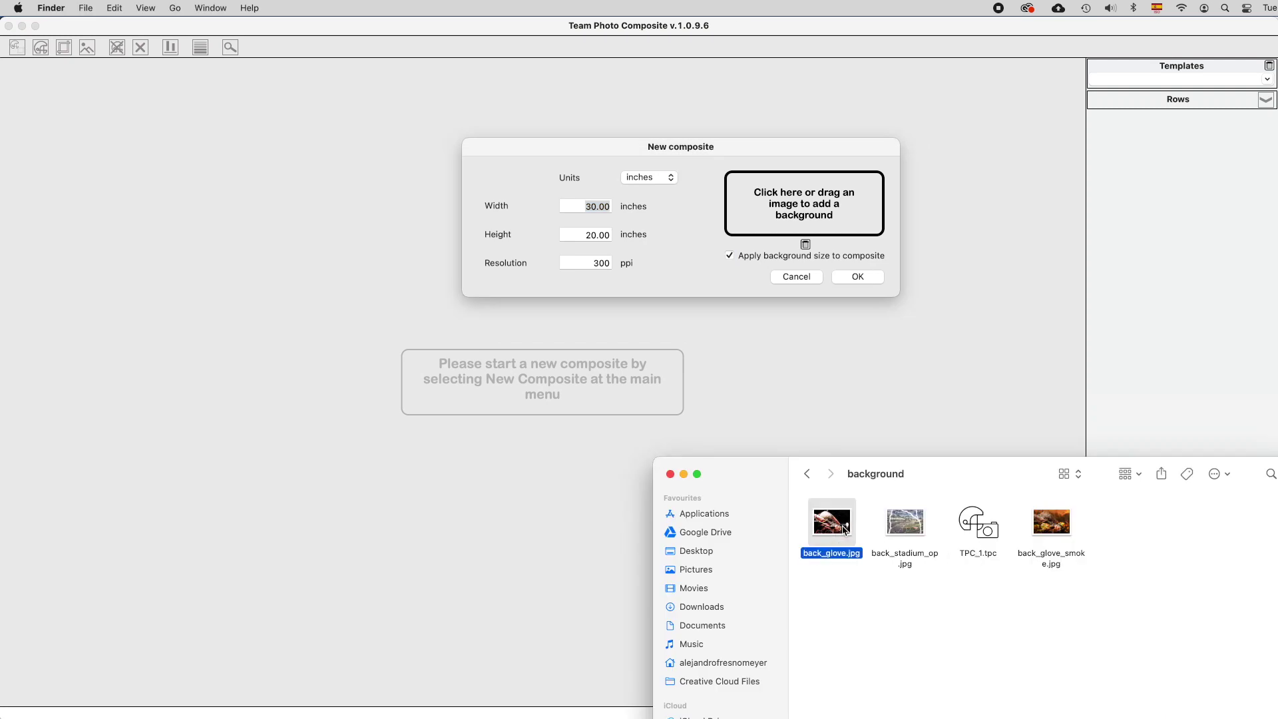
pyautogui.moveTo(1062, 526); pyautogui.dragTo(850, 206)
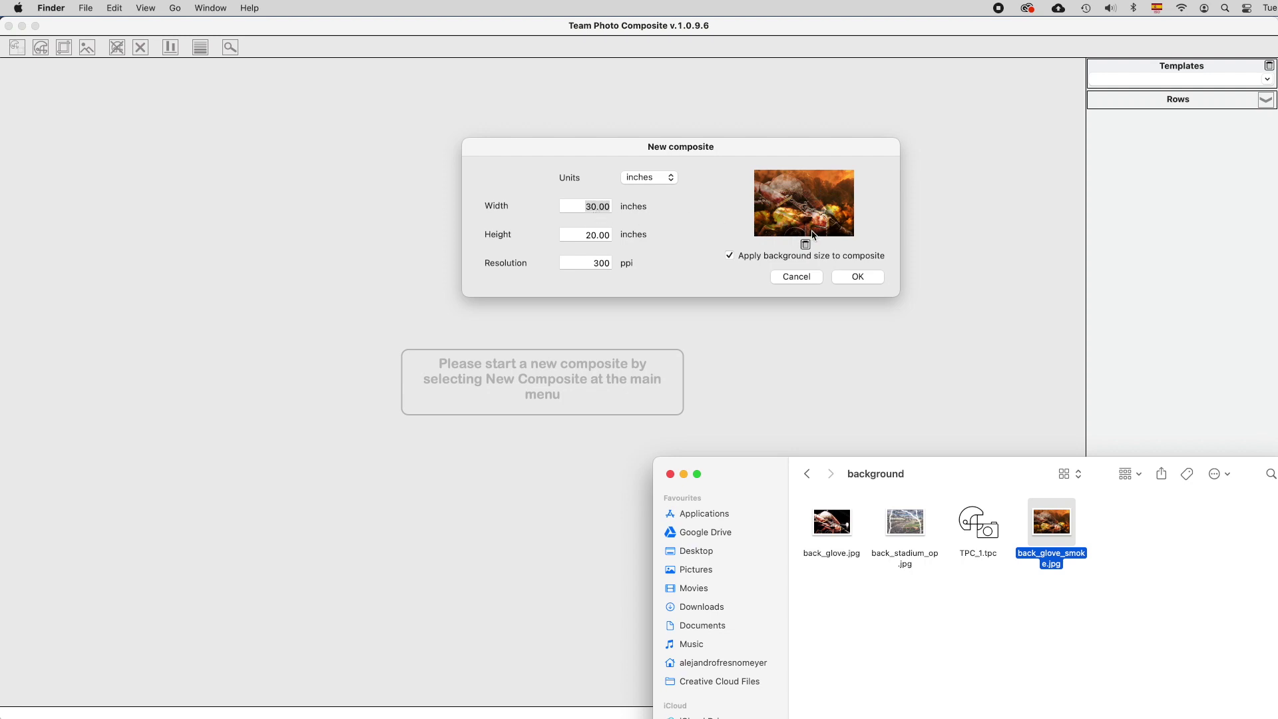
pyautogui.click(856, 277)
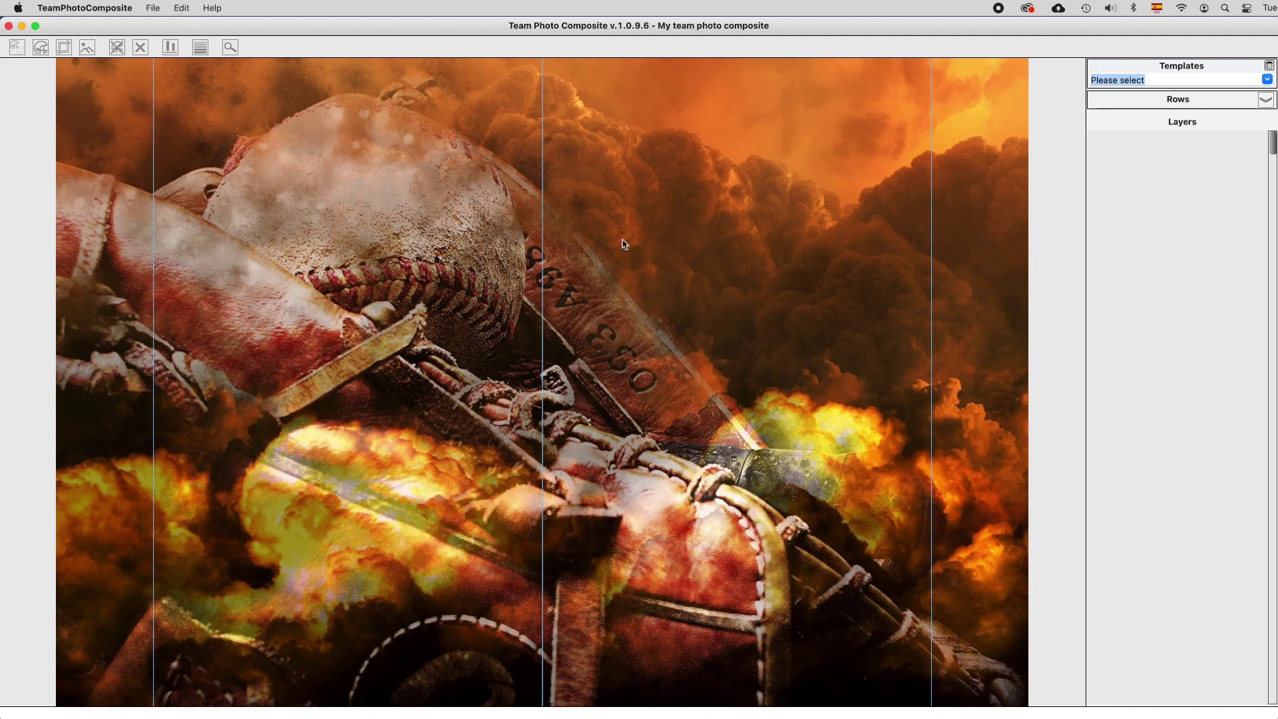
# Choose Student_data.csv as the file to add players from
pyautogui.click(180, 8)
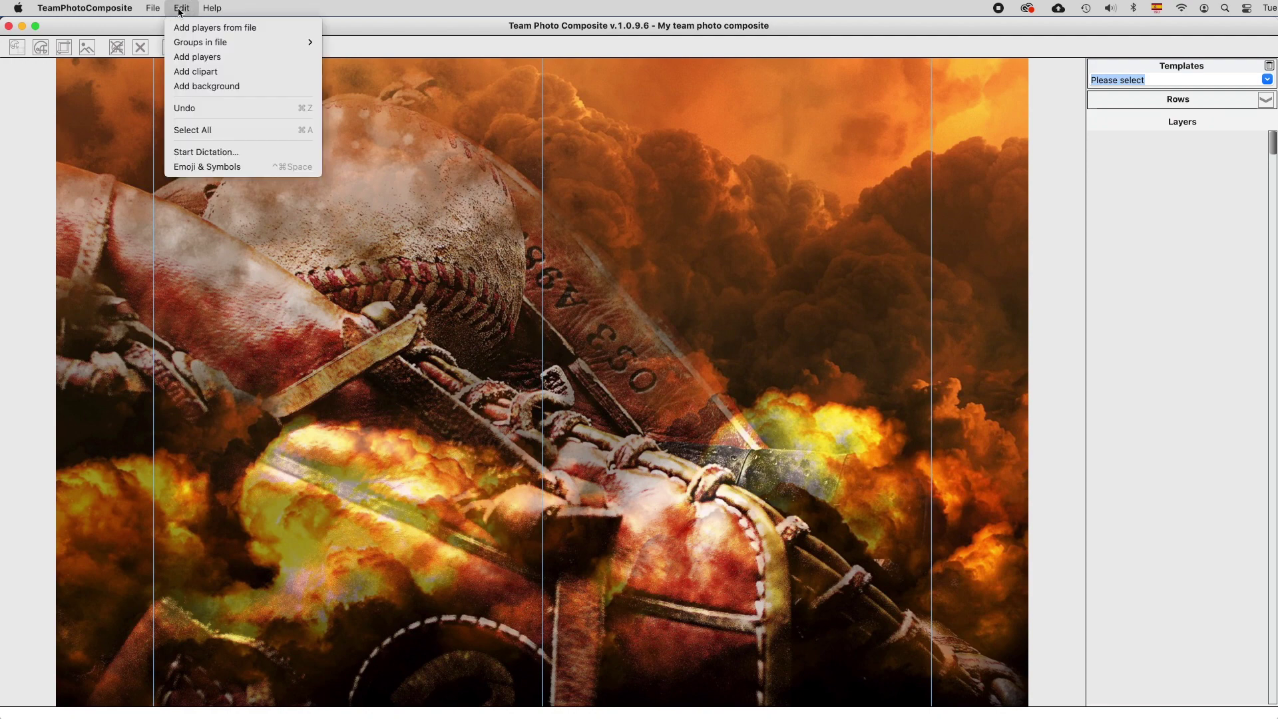
pyautogui.click(208, 28)
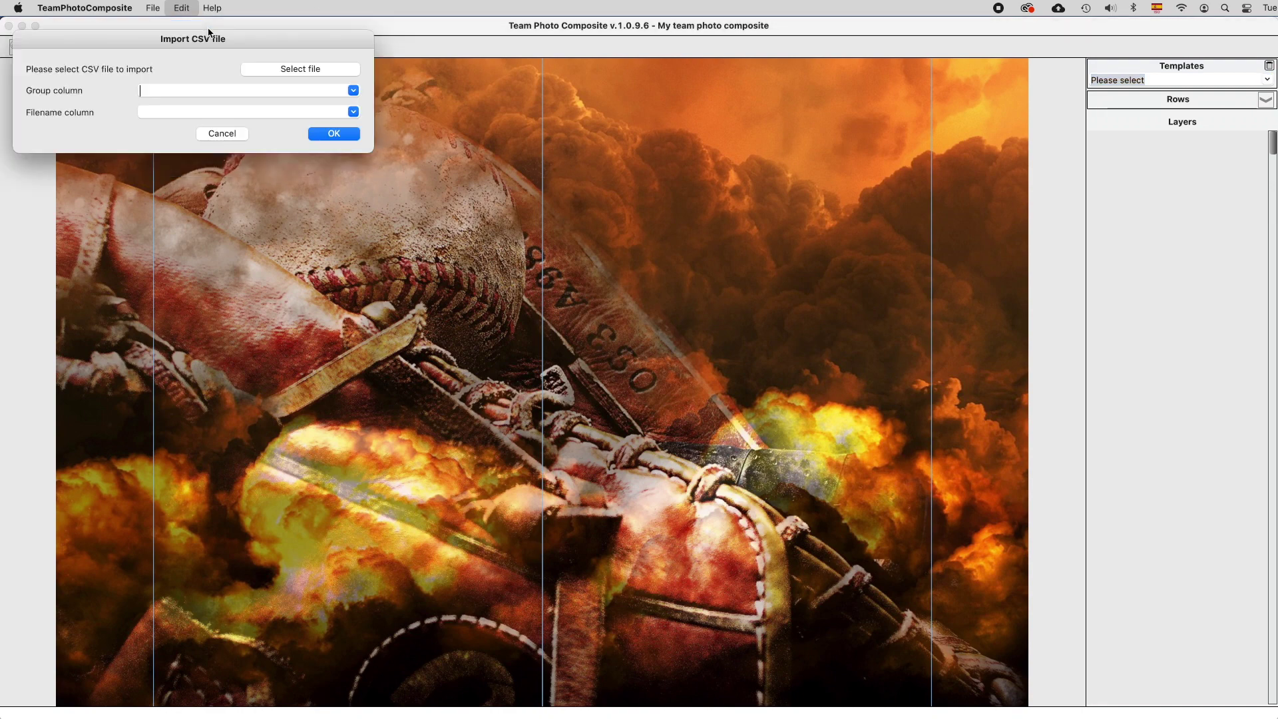
pyautogui.click(317, 68)
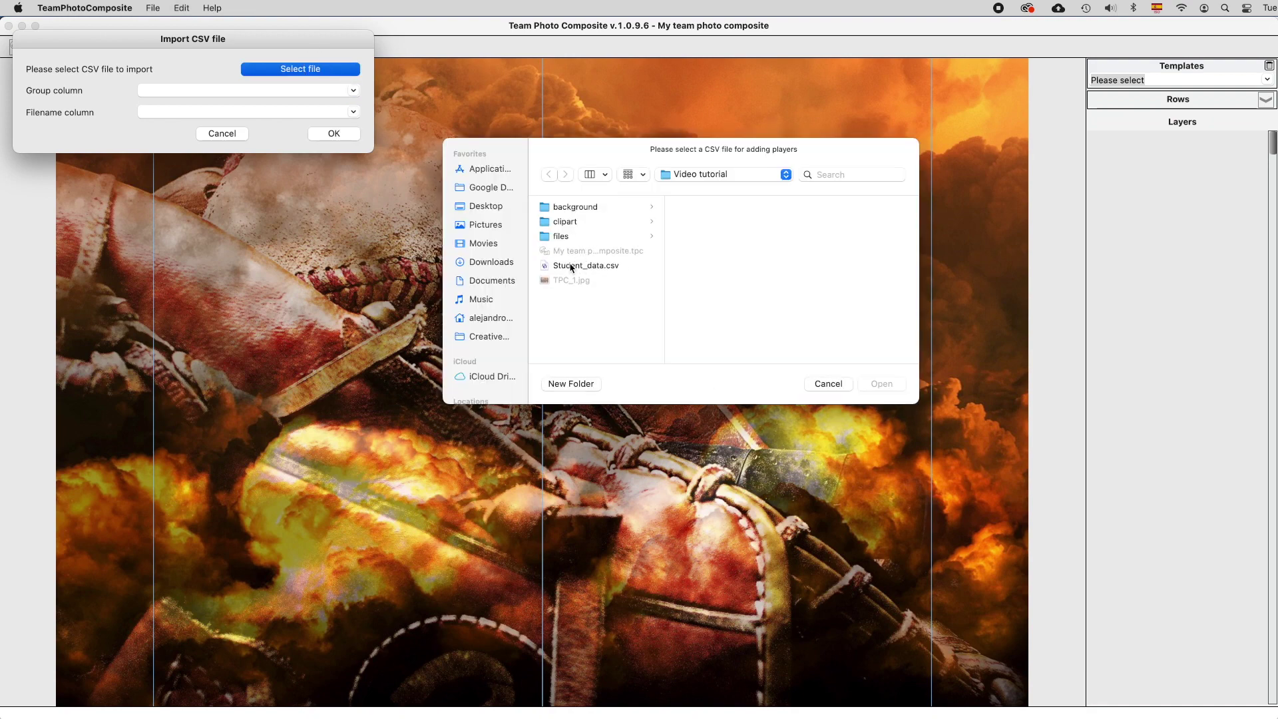
pyautogui.click(573, 267)
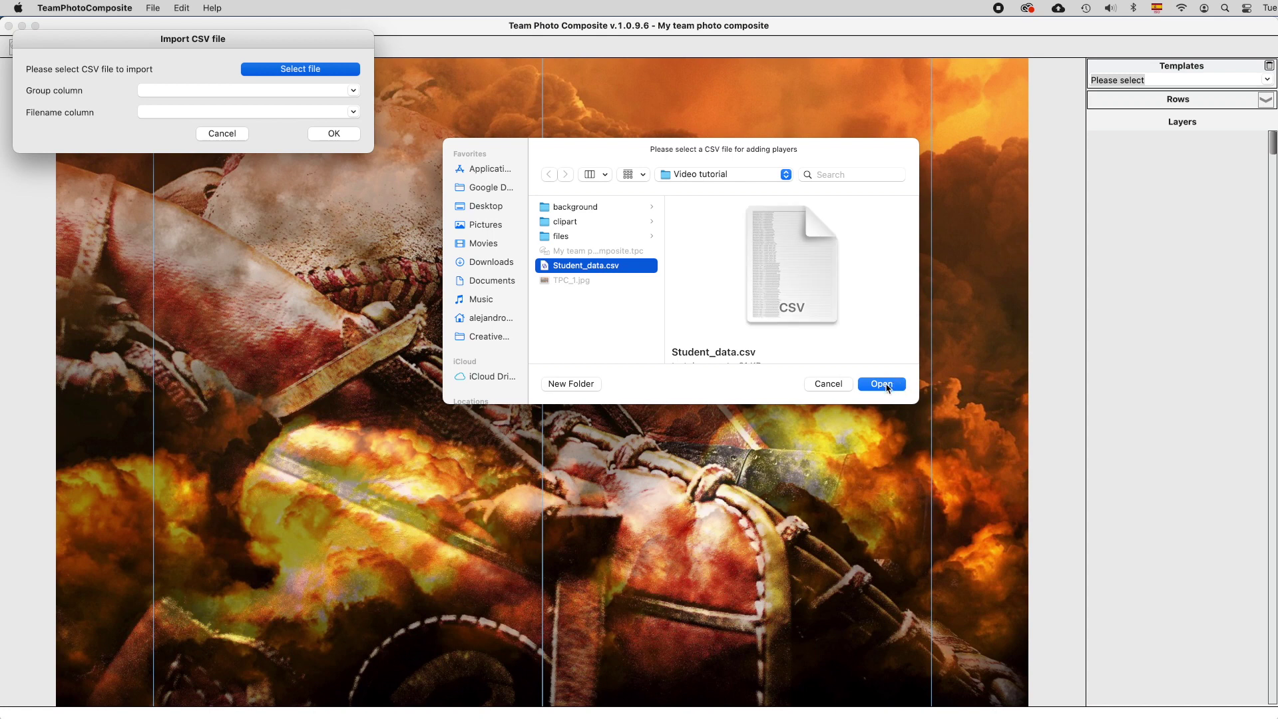
pyautogui.click(885, 384)
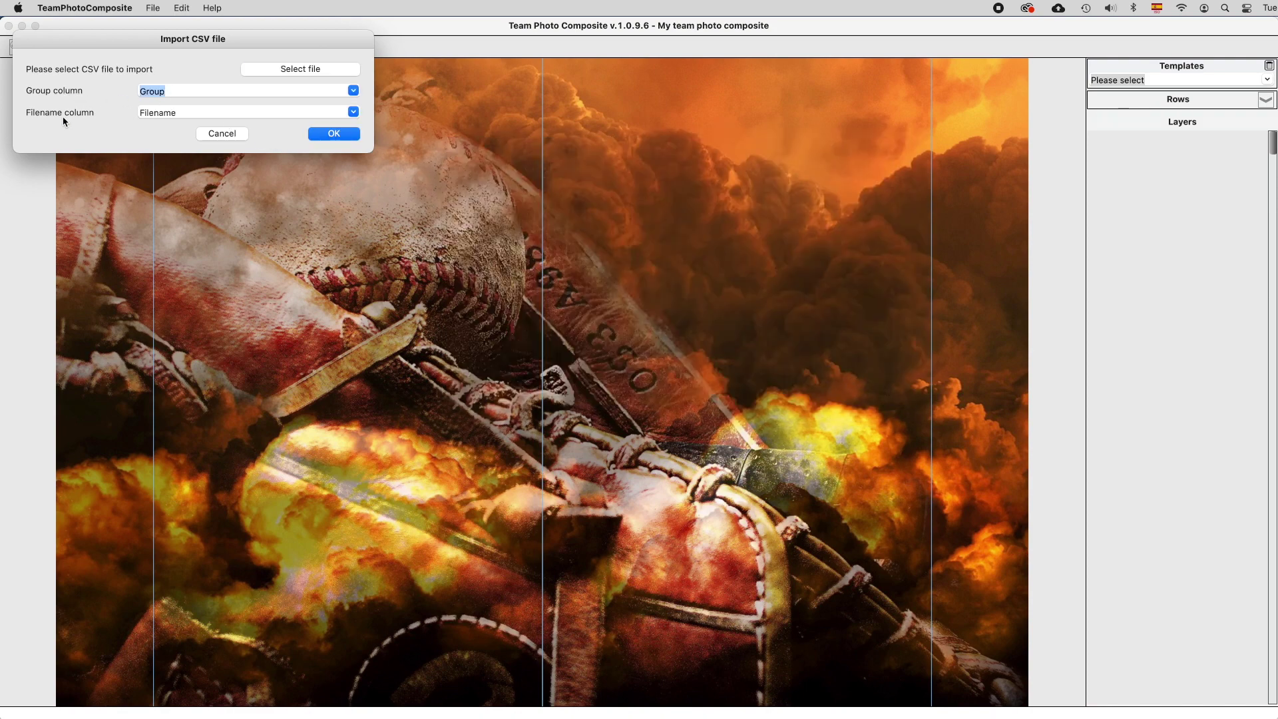
# Map the Group column for groups and Filename column for photos, and confirm the import
pyautogui.click(353, 91)
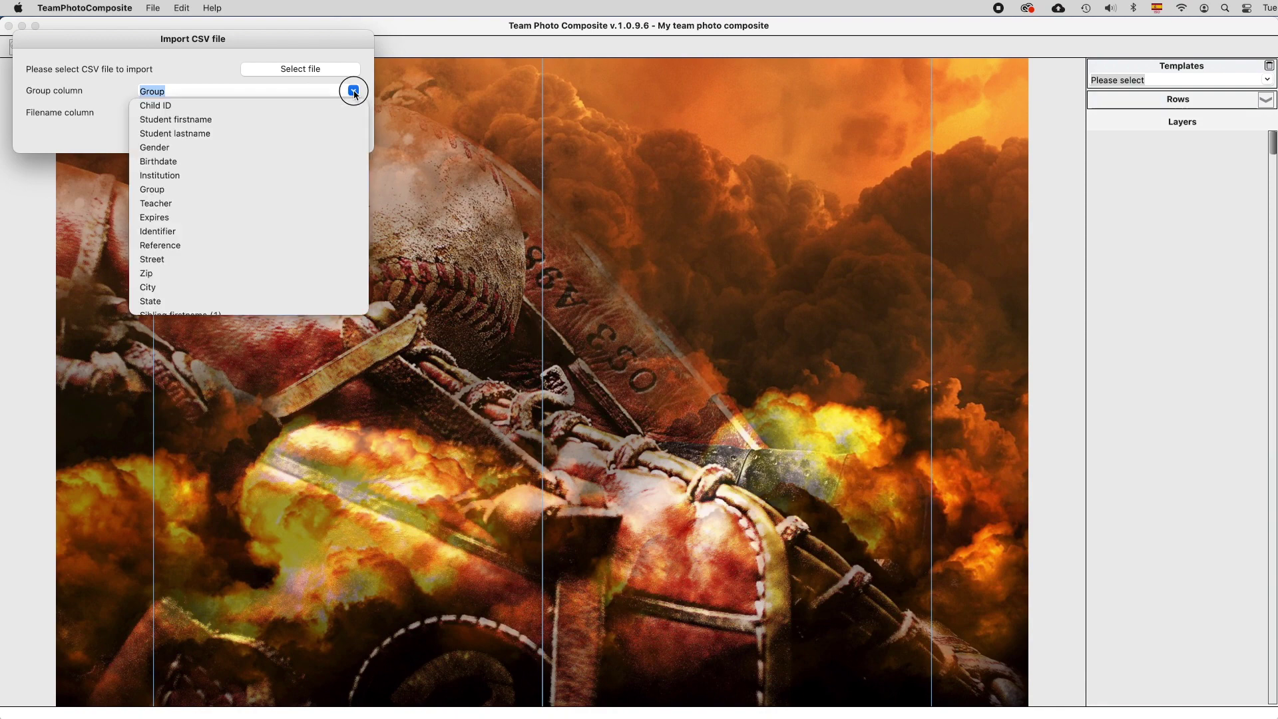
pyautogui.scroll(-5, 172, 213)
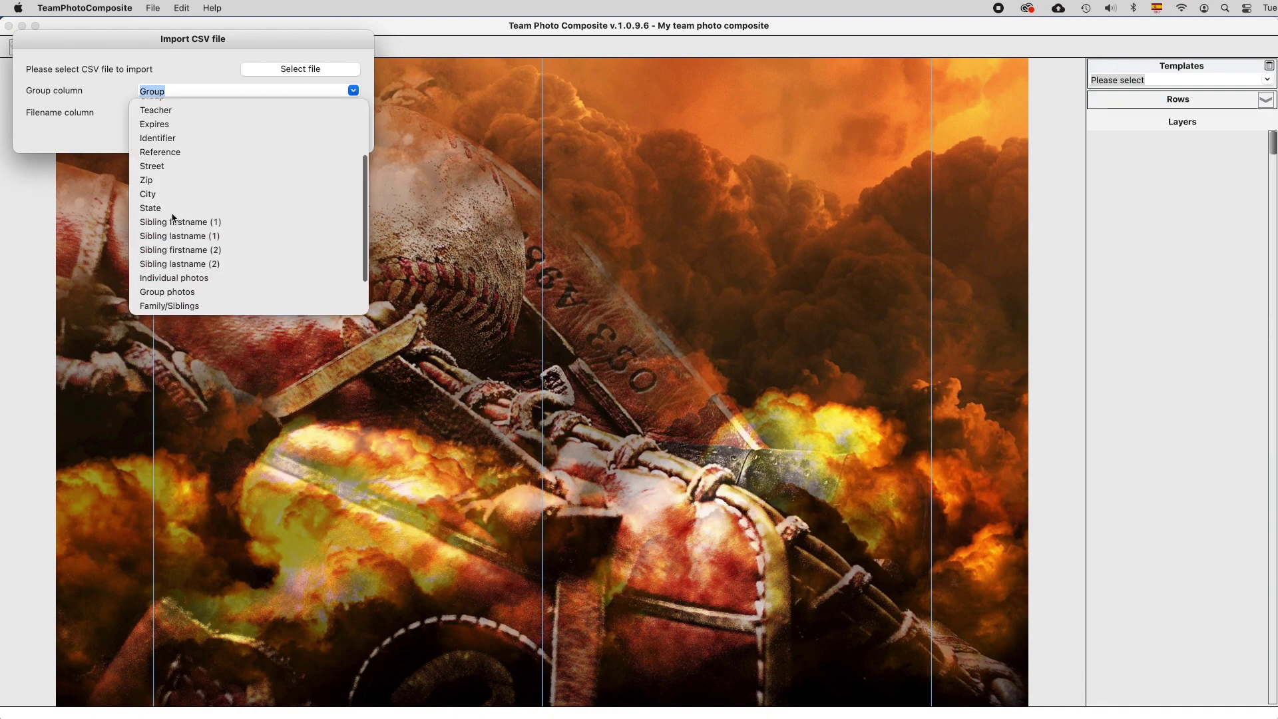
pyautogui.scroll(5, 154, 171)
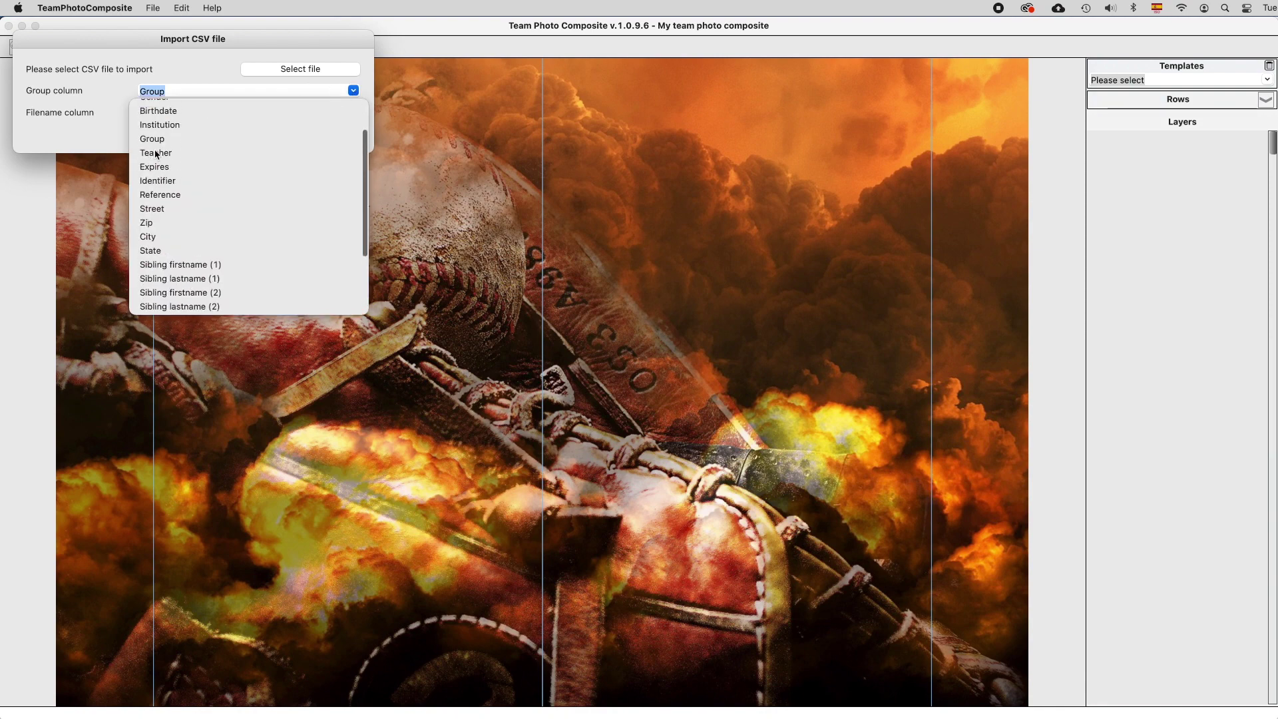
pyautogui.click(156, 179)
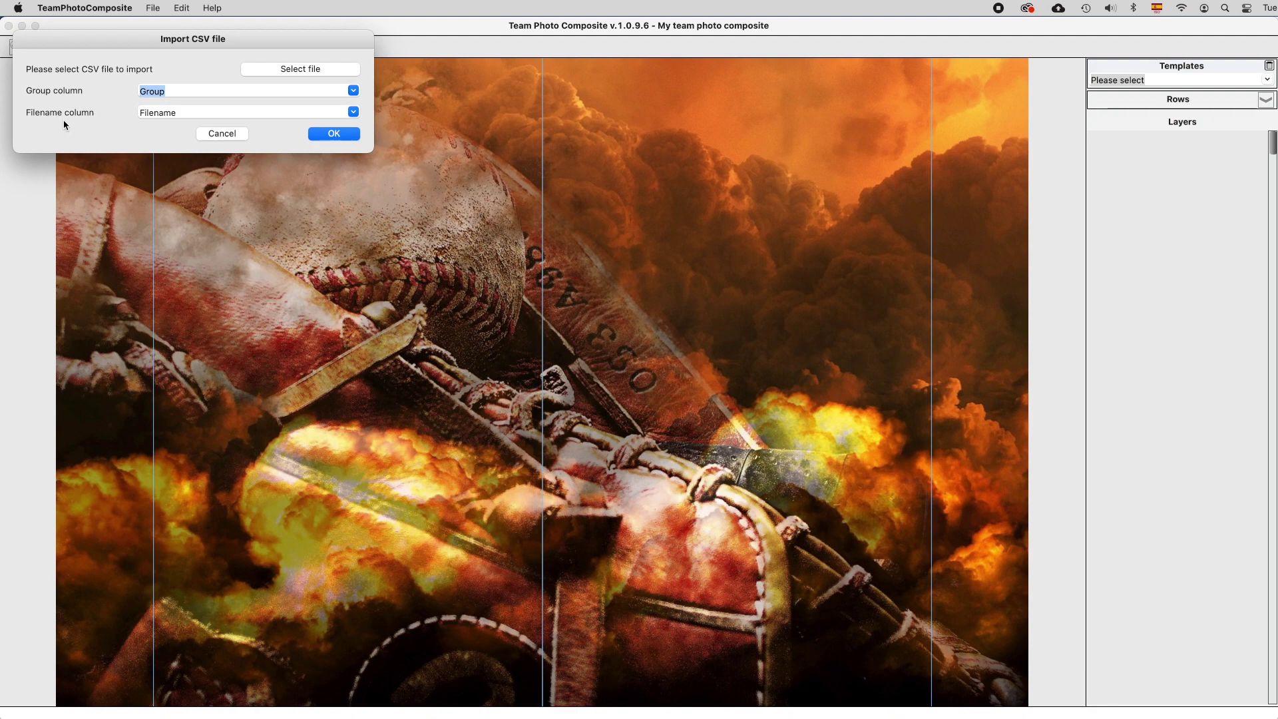
pyautogui.click(337, 136)
# Dismiss the import alert and load the team group's eleven players from Groups in file
pyautogui.click(681, 297)
pyautogui.click(187, 8)
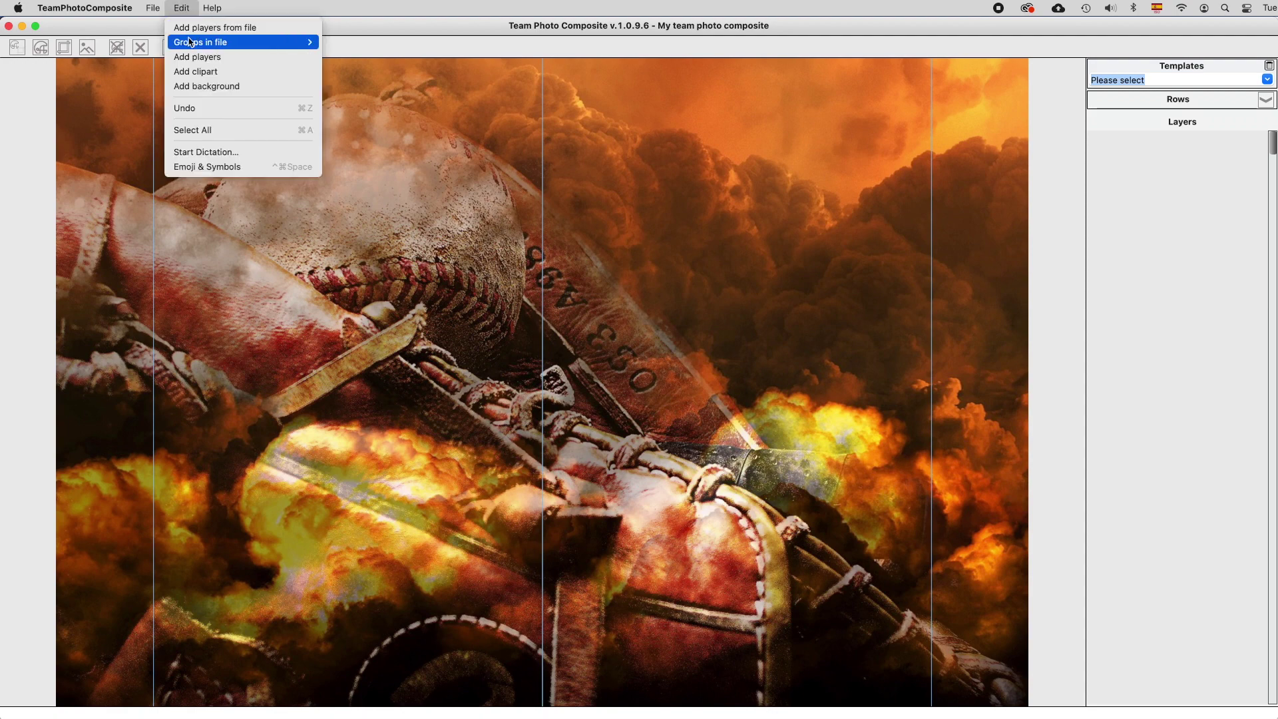
pyautogui.moveTo(191, 44)
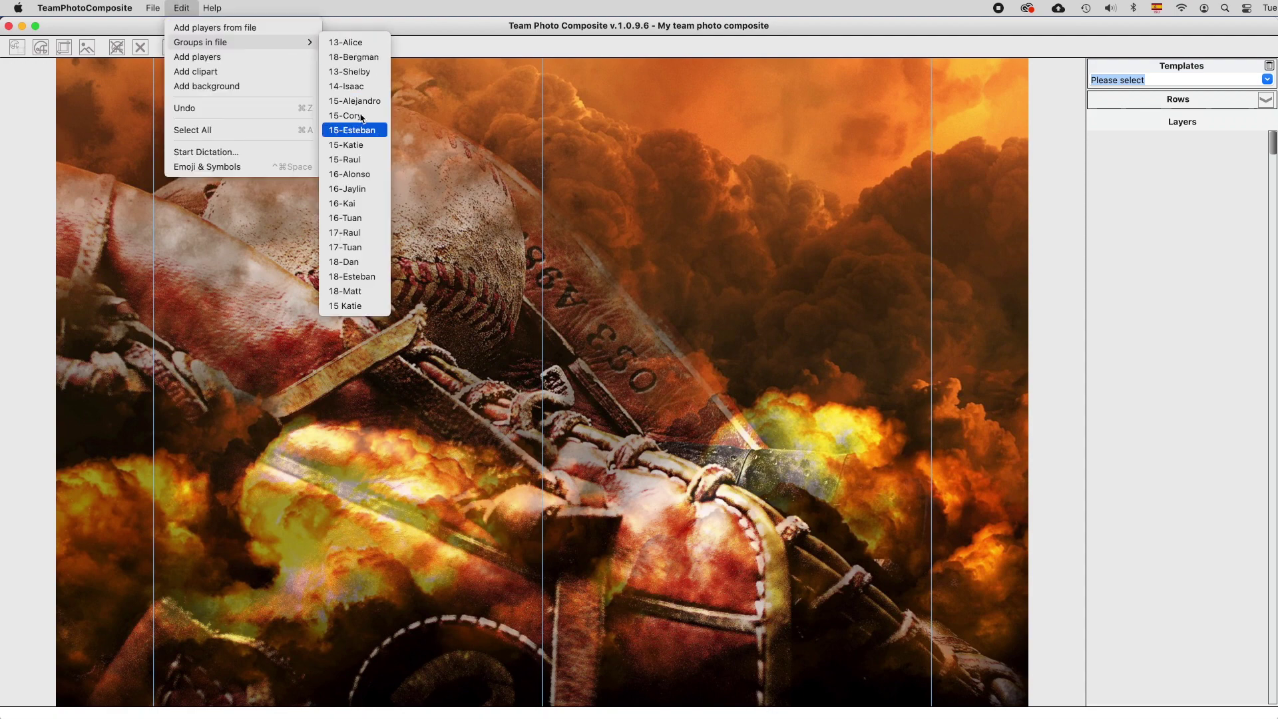
pyautogui.click(363, 59)
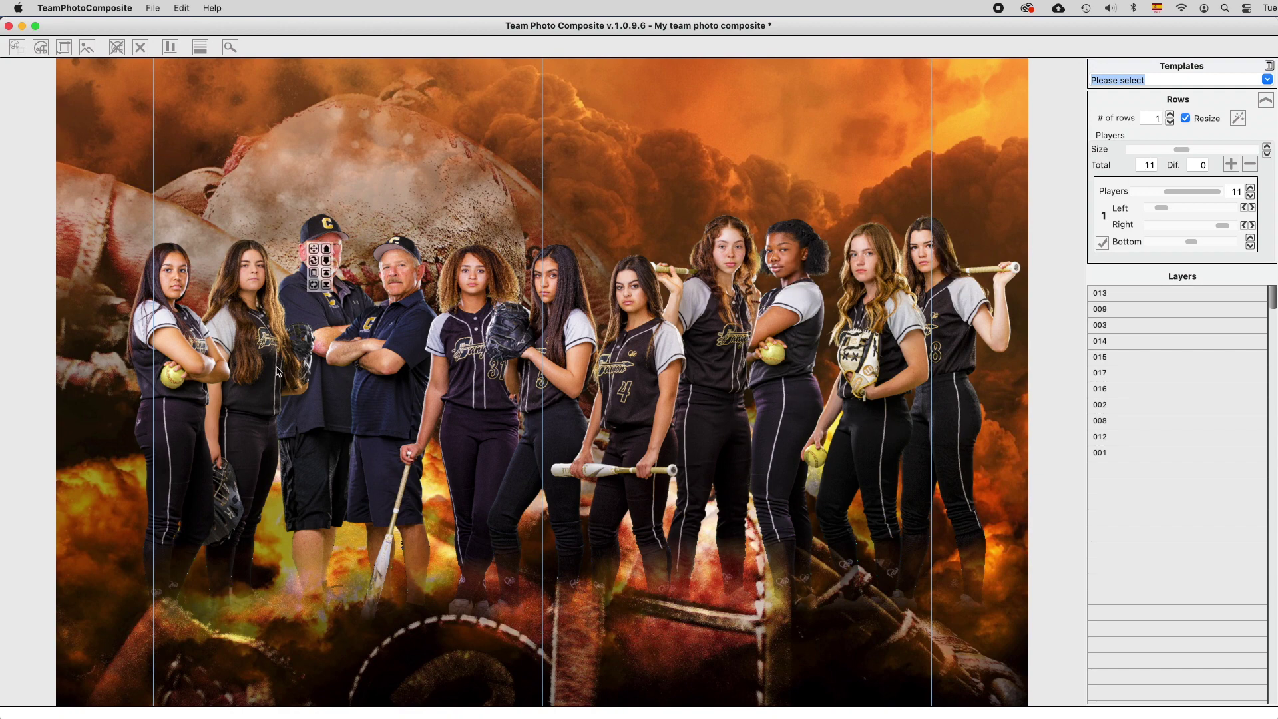
# Swap the second coach with the rightmost player
pyautogui.moveTo(217, 384)
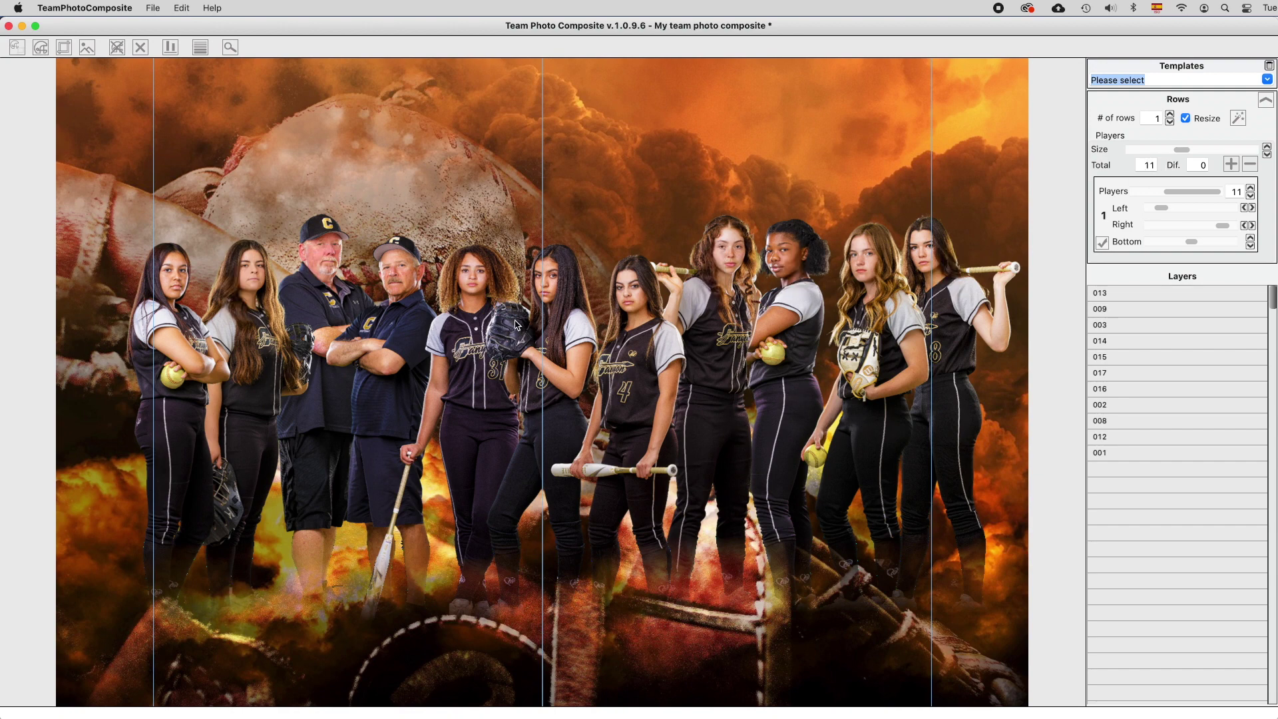
pyautogui.moveTo(382, 319)
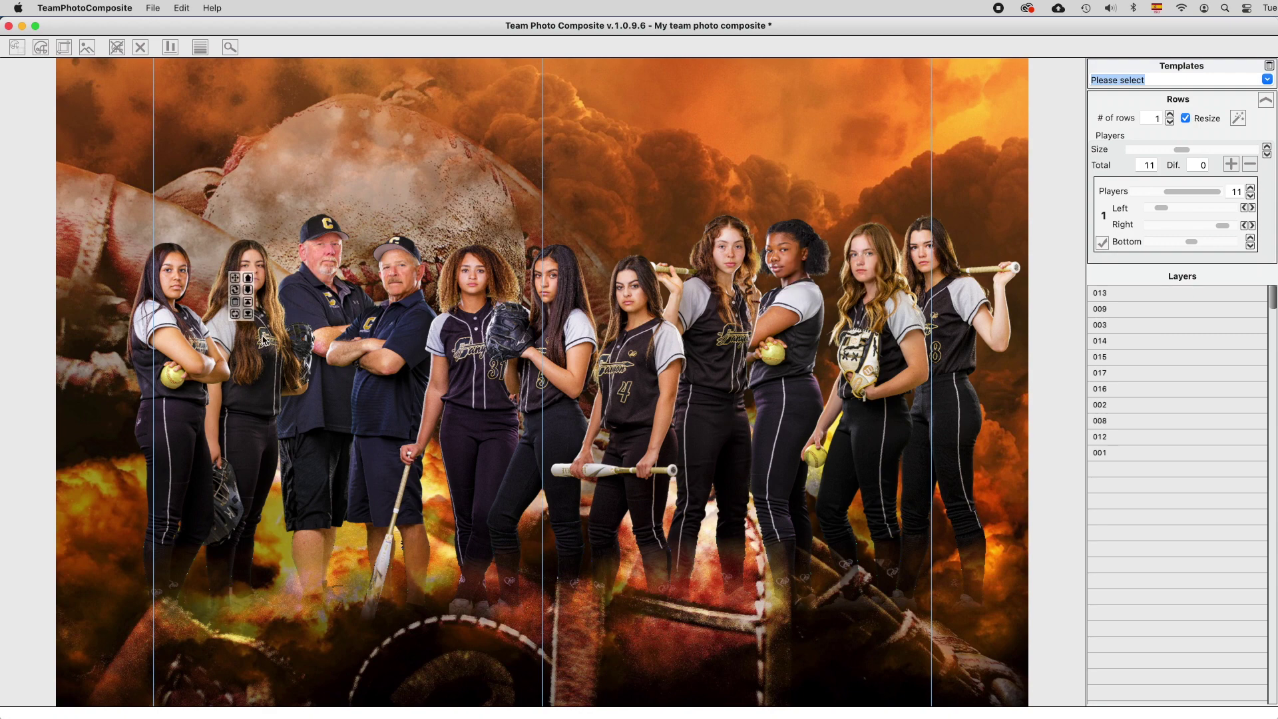
pyautogui.moveTo(323, 290)
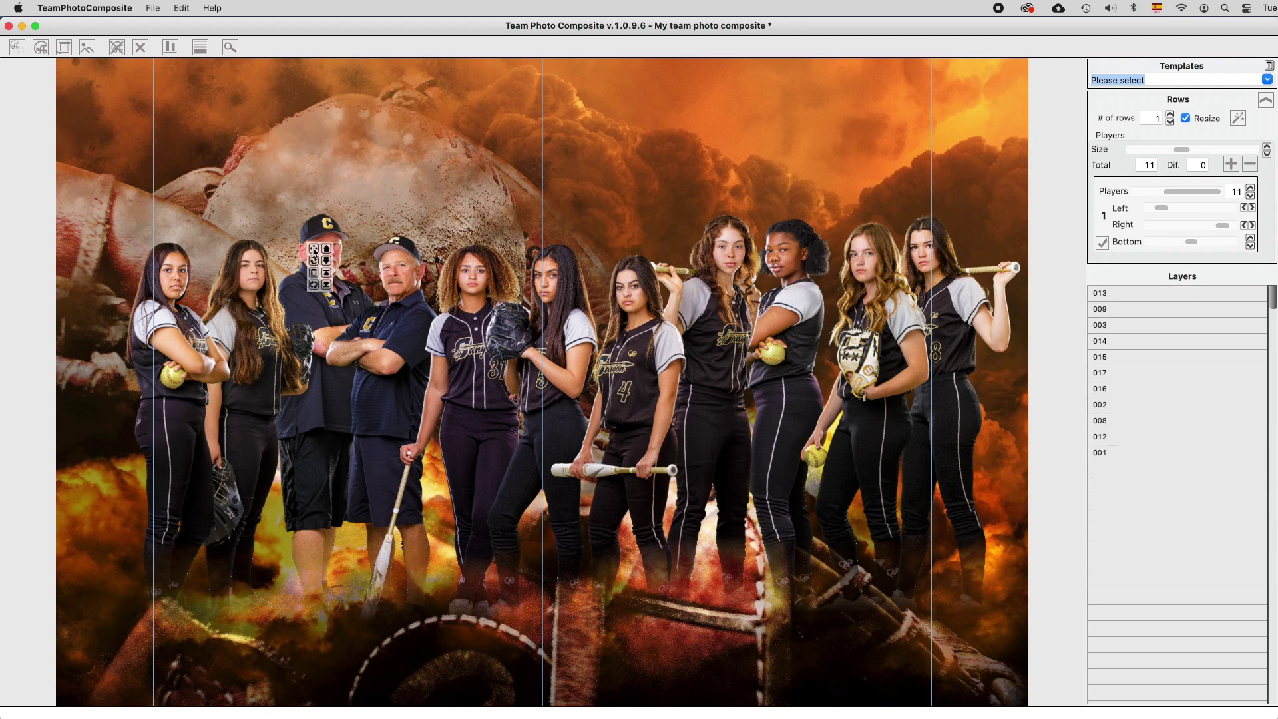
pyautogui.moveTo(397, 269)
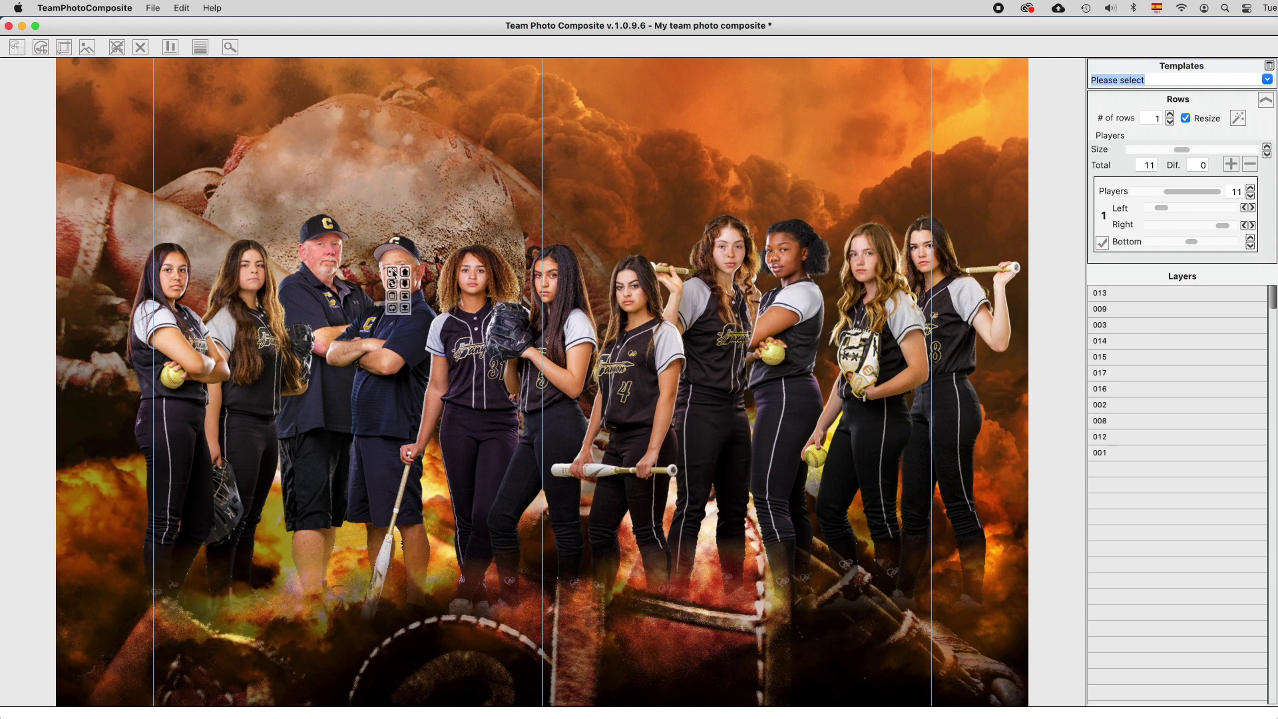
pyautogui.click(392, 275)
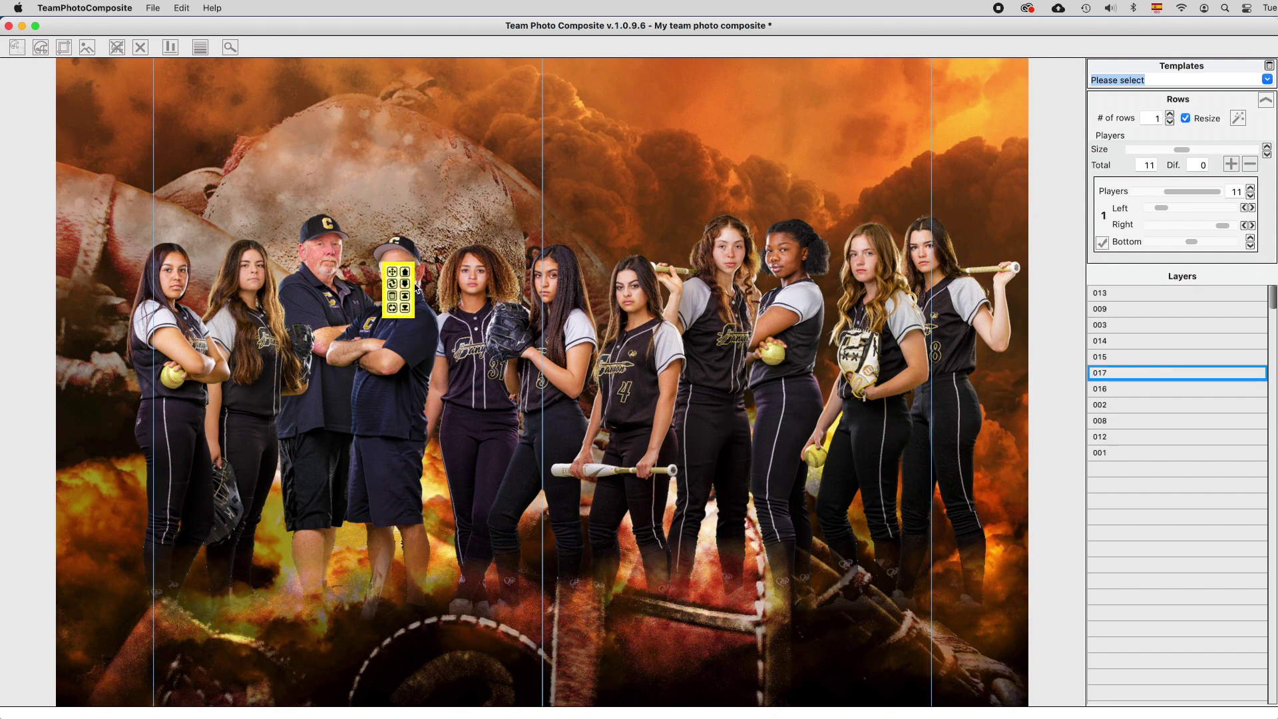
pyautogui.moveTo(949, 300)
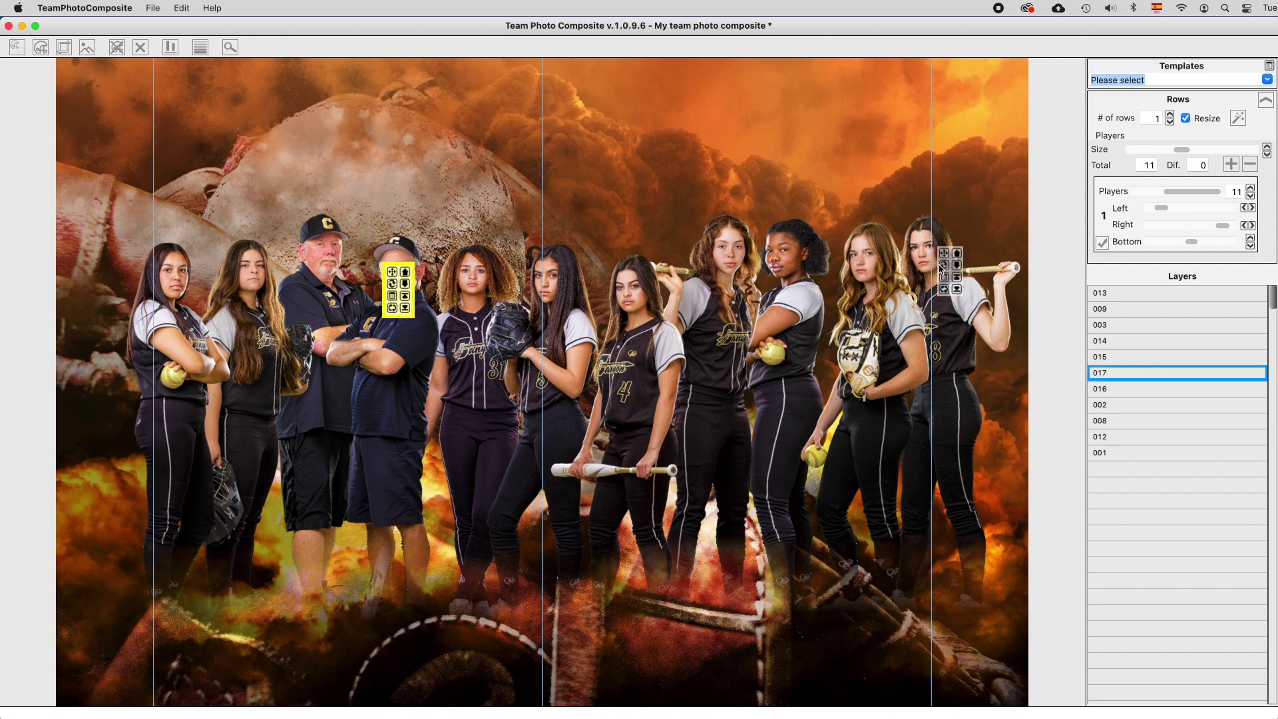
pyautogui.click(944, 267)
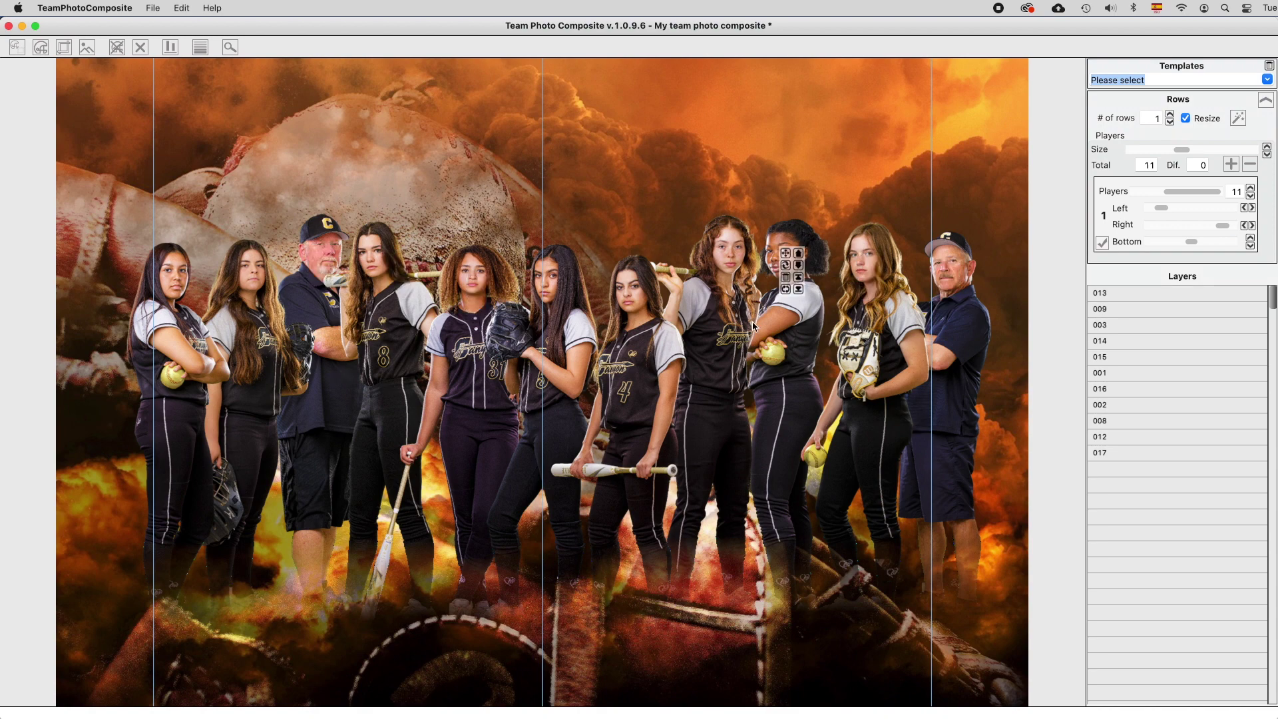
# Swap the other coach with the leftmost player and select the eighth player
pyautogui.click(314, 252)
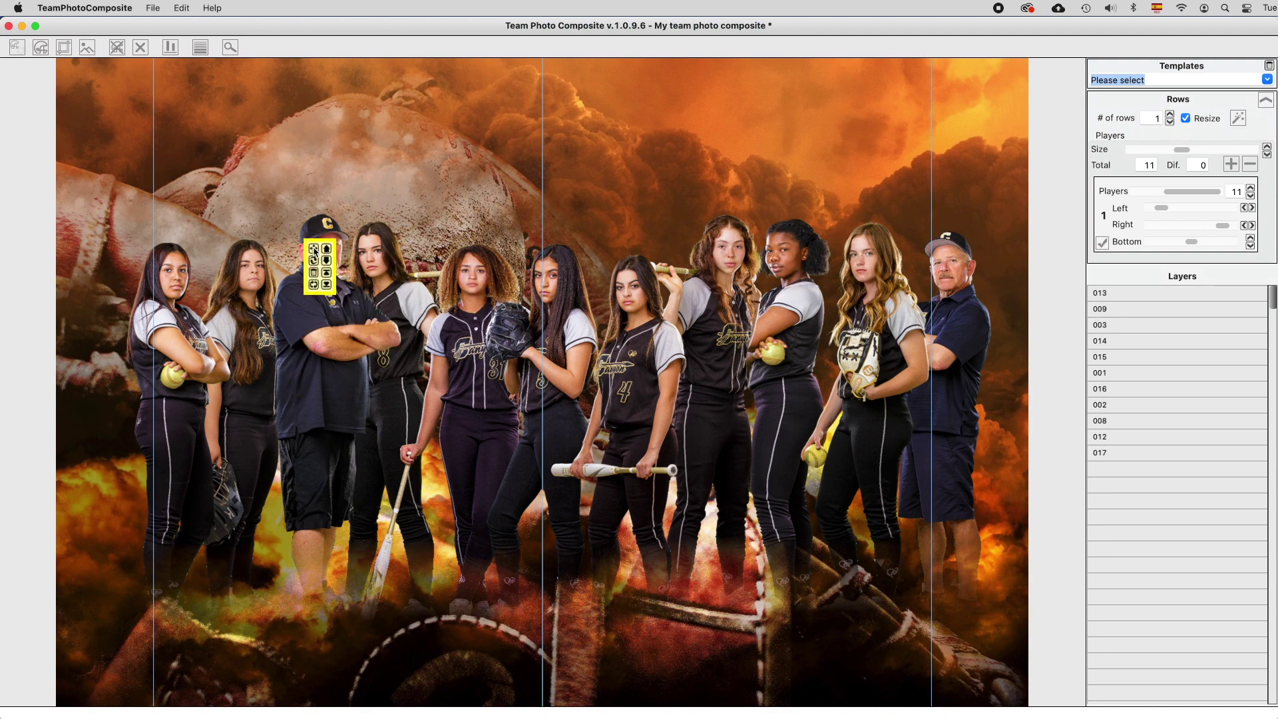
pyautogui.moveTo(155, 286)
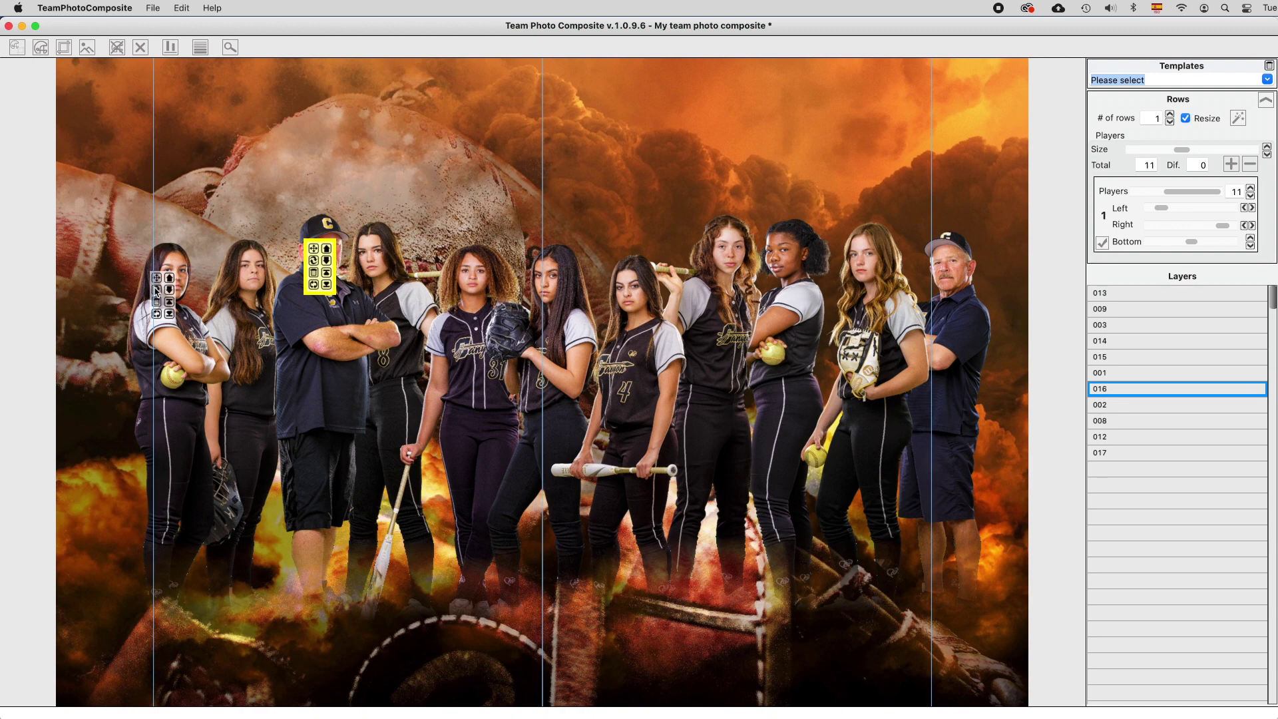
pyautogui.click(156, 290)
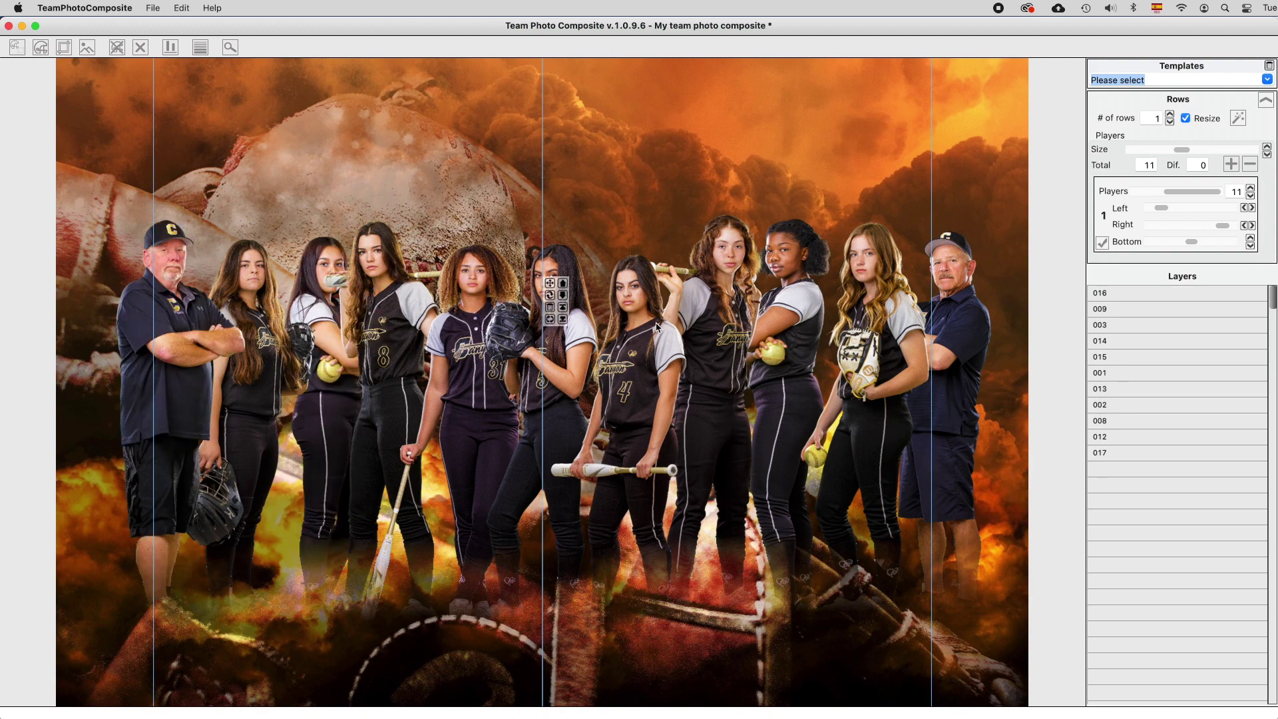
pyautogui.moveTo(749, 269)
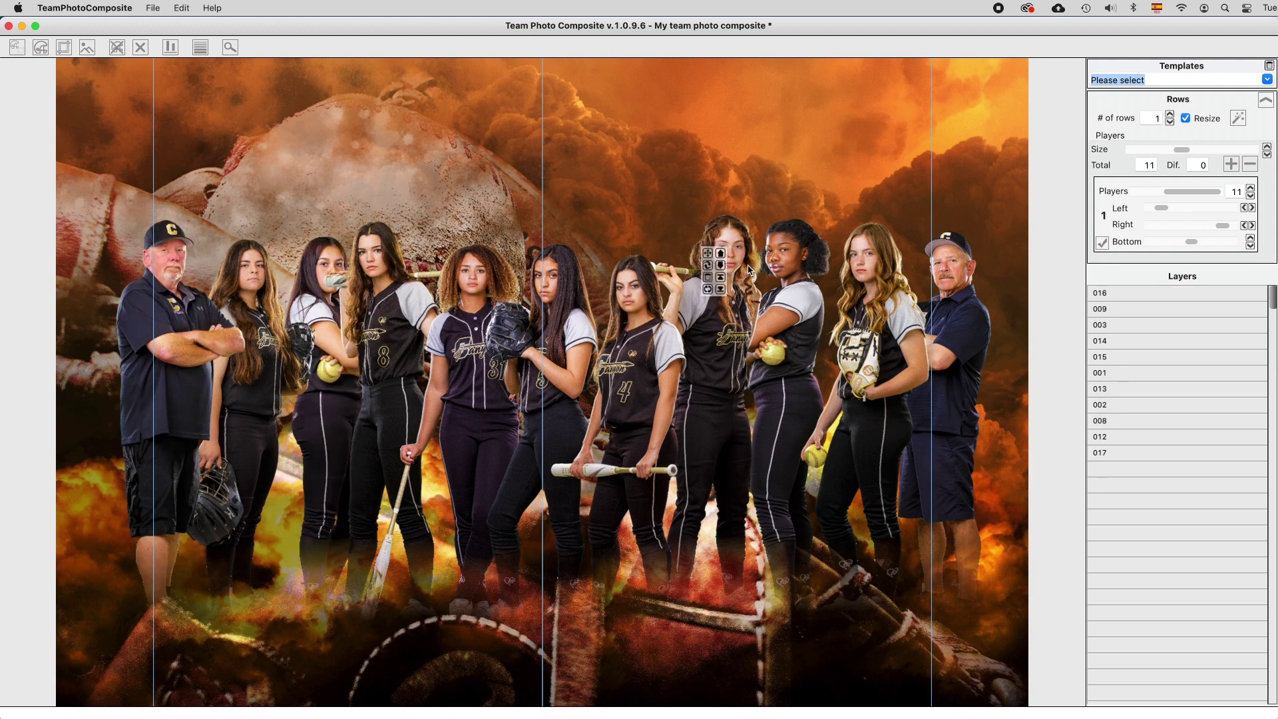
pyautogui.click(707, 256)
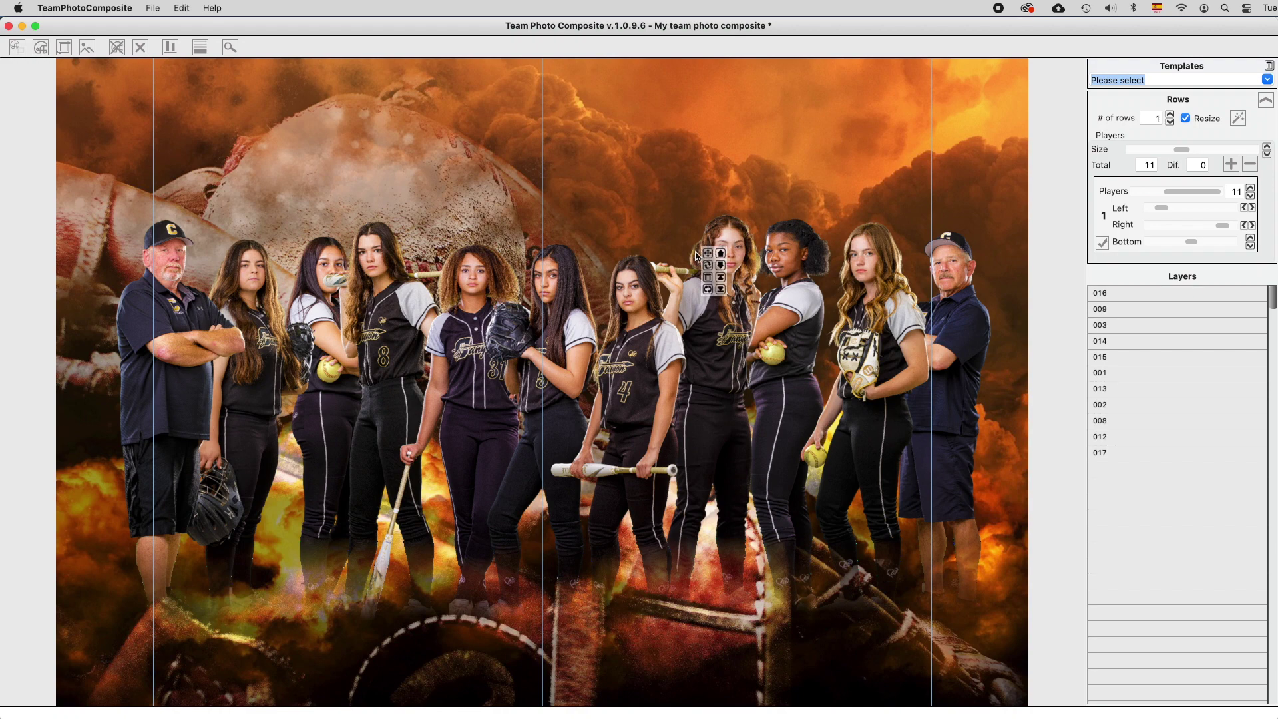
# Swap the eighth and fourth players and nudge the row's Left margin slightly left
pyautogui.click(374, 271)
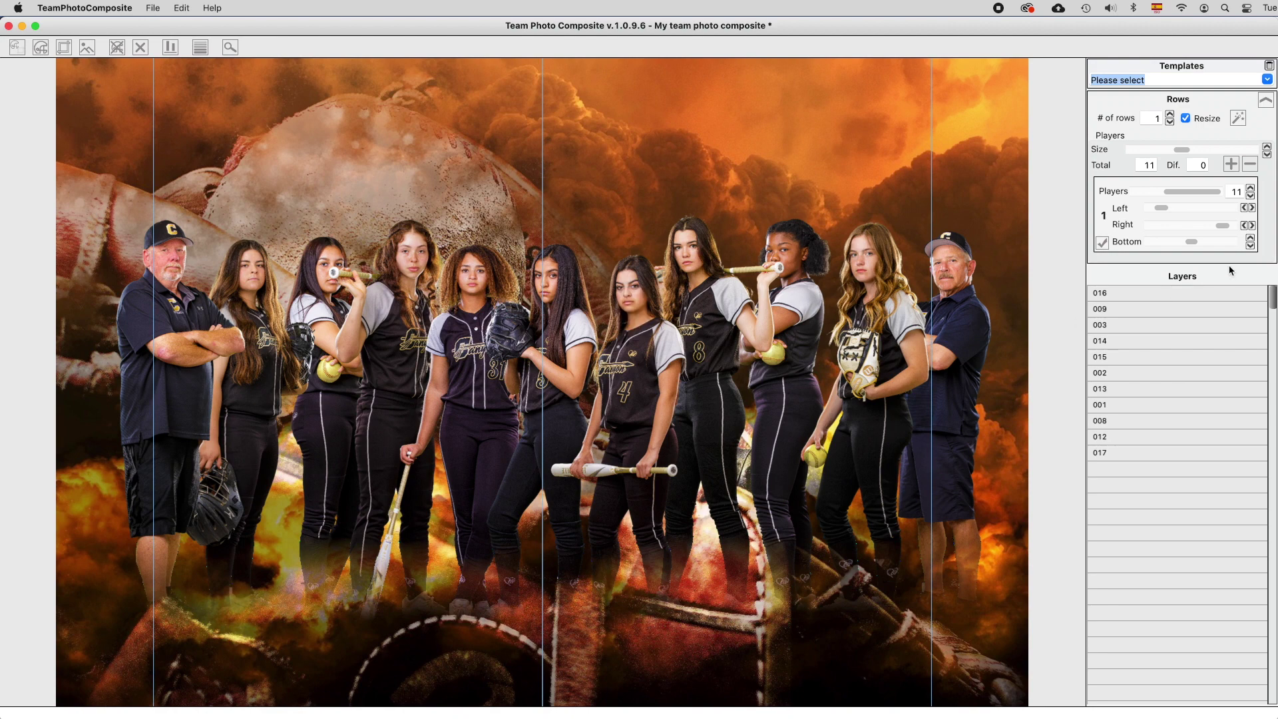
pyautogui.click(1244, 209)
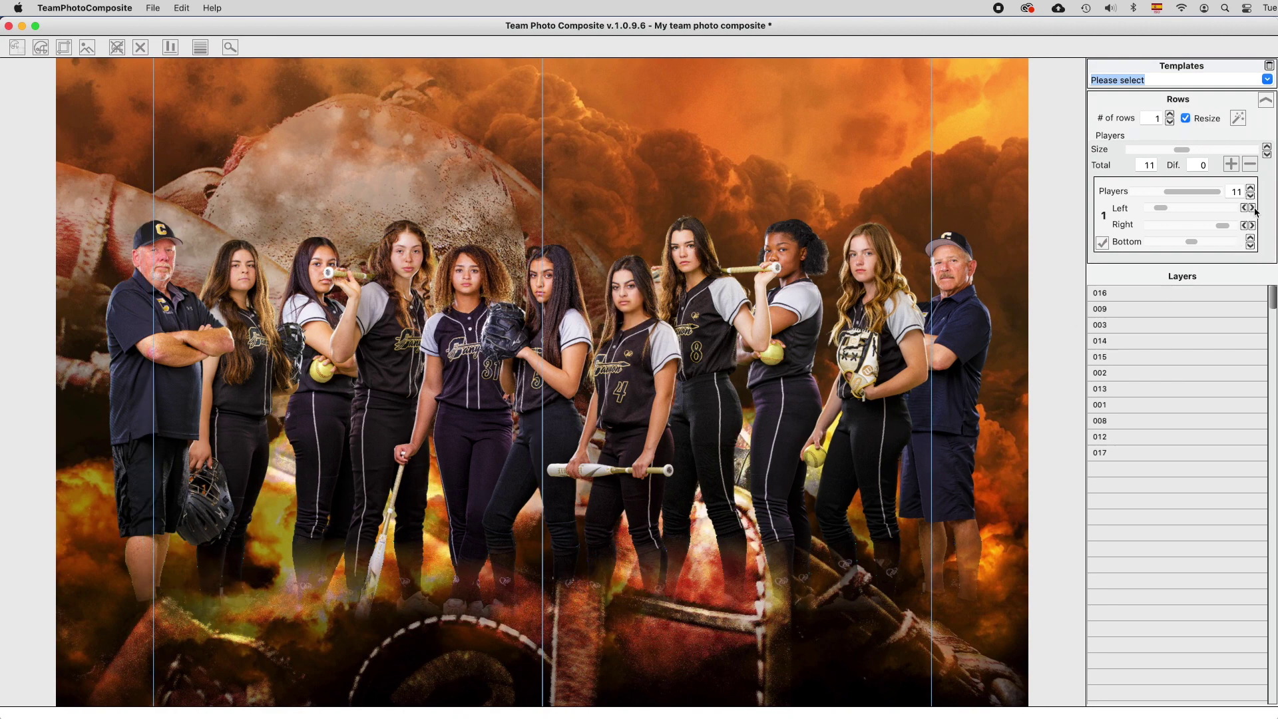
pyautogui.click(1253, 209)
pyautogui.click(1245, 210)
# Nudge the row's Bottom position and player Size down and back up
pyautogui.click(1250, 246)
pyautogui.click(1250, 238)
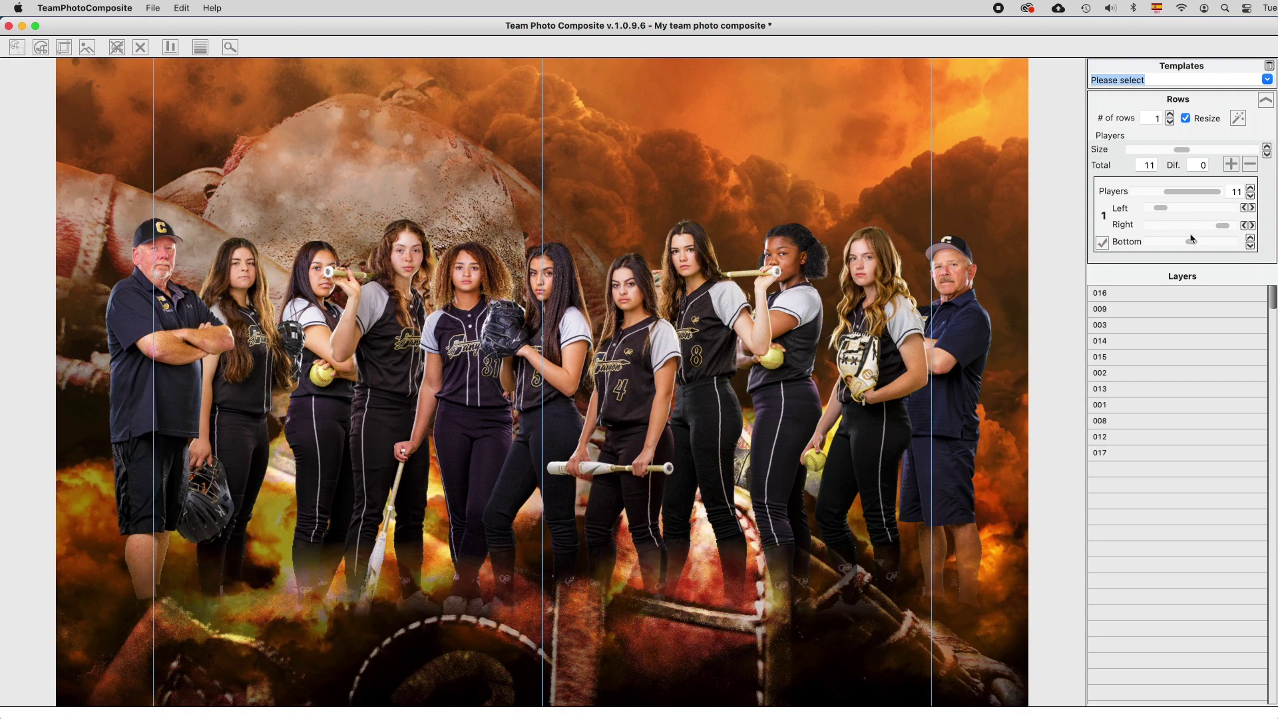
pyautogui.click(1266, 155)
pyautogui.click(1267, 147)
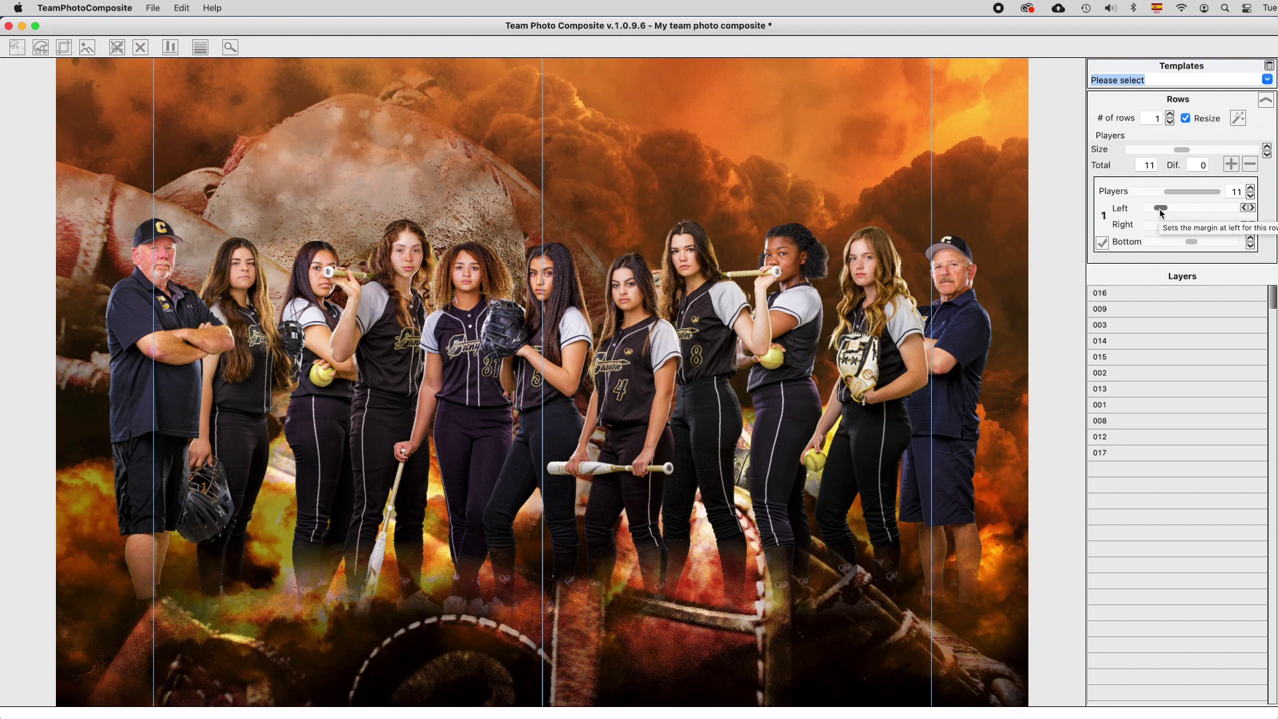
pyautogui.moveTo(876, 374)
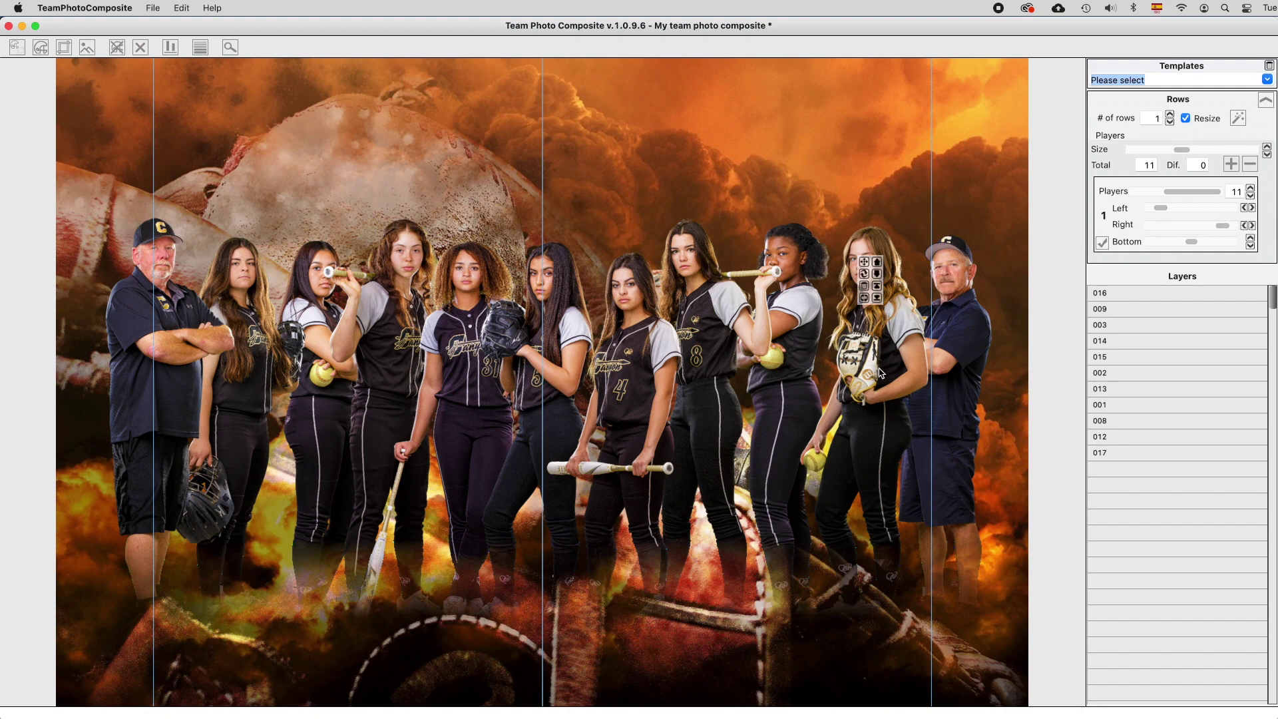
# Bring player 012 forward and put the jersey 31 player in front of the glove
pyautogui.moveTo(495, 301)
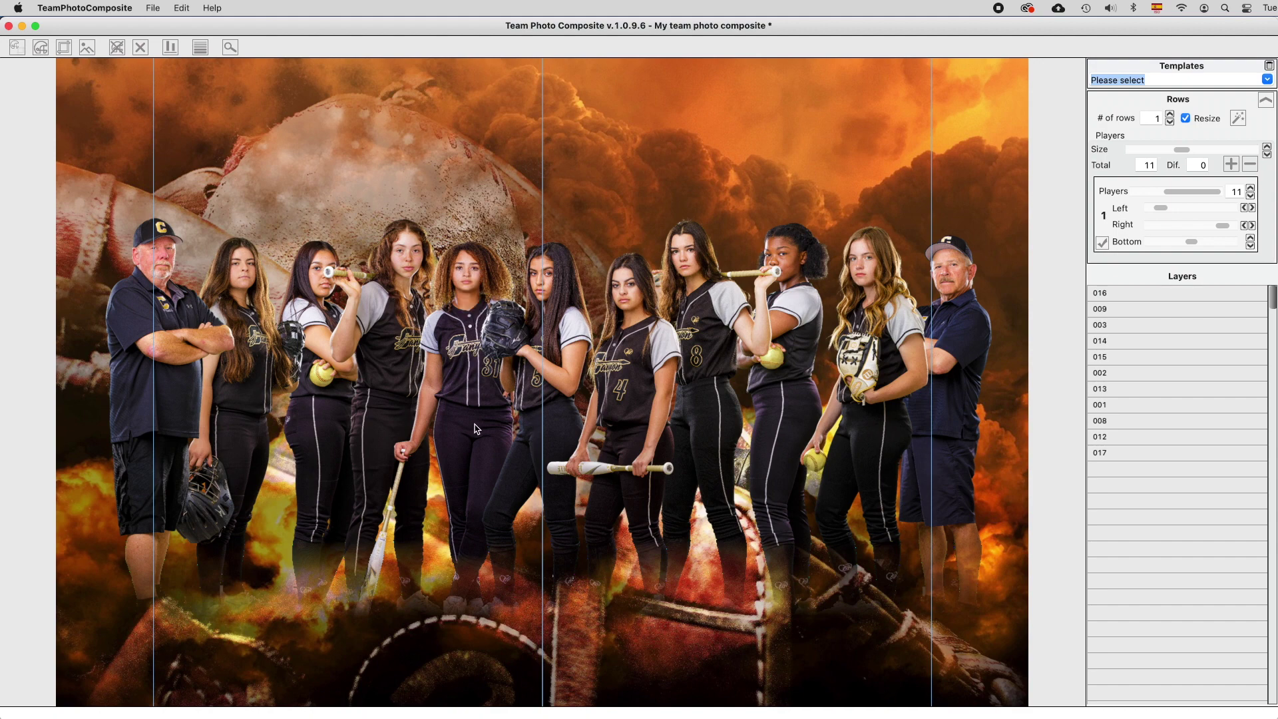
pyautogui.moveTo(555, 347)
pyautogui.moveTo(798, 260)
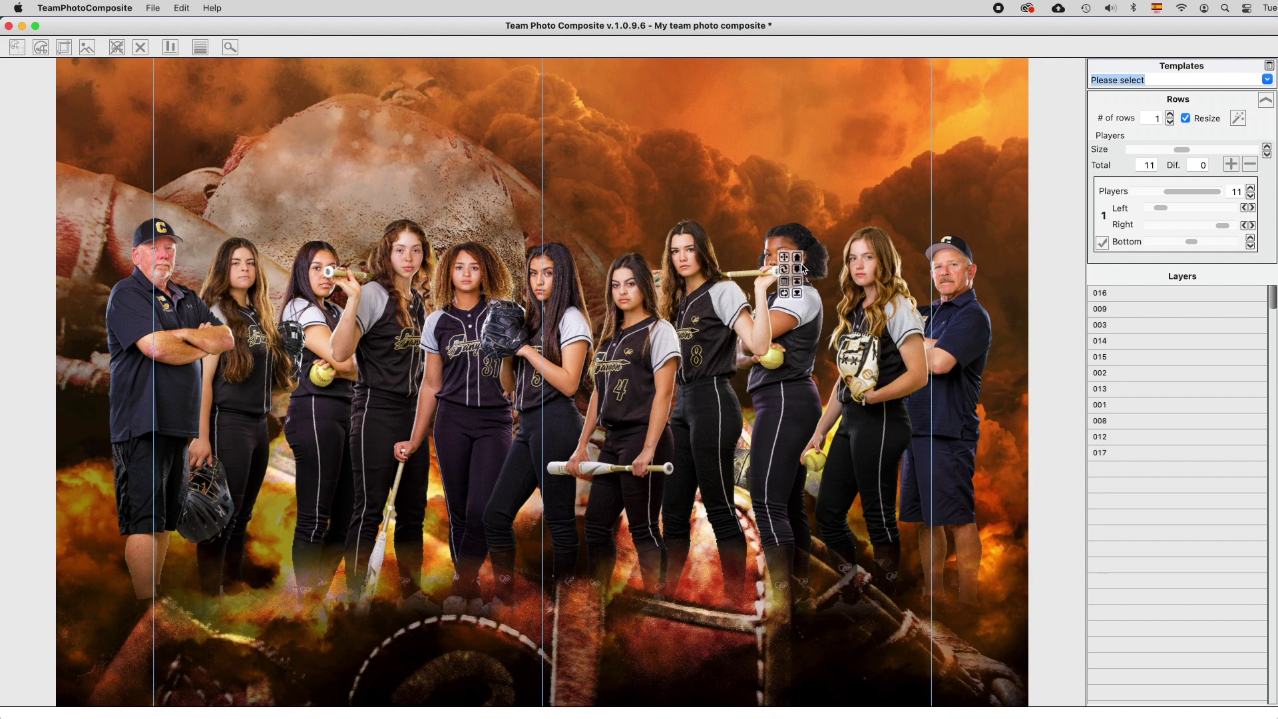
pyautogui.click(798, 282)
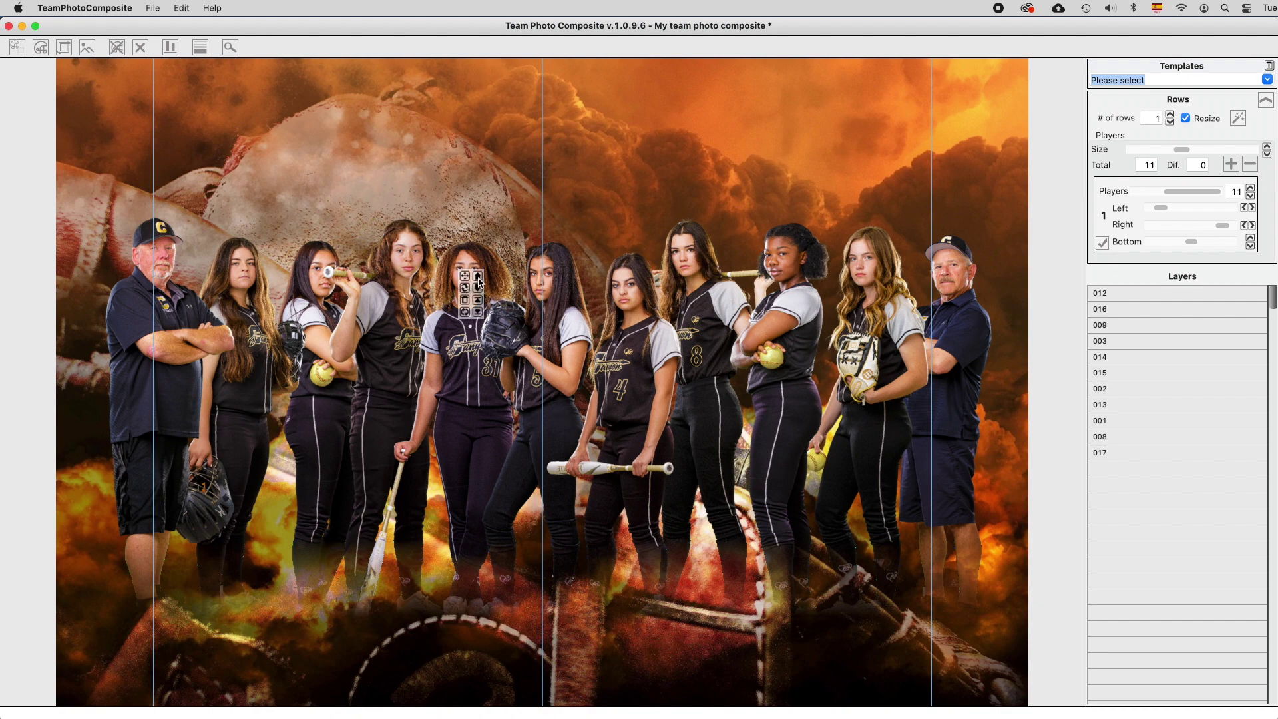
pyautogui.click(478, 277)
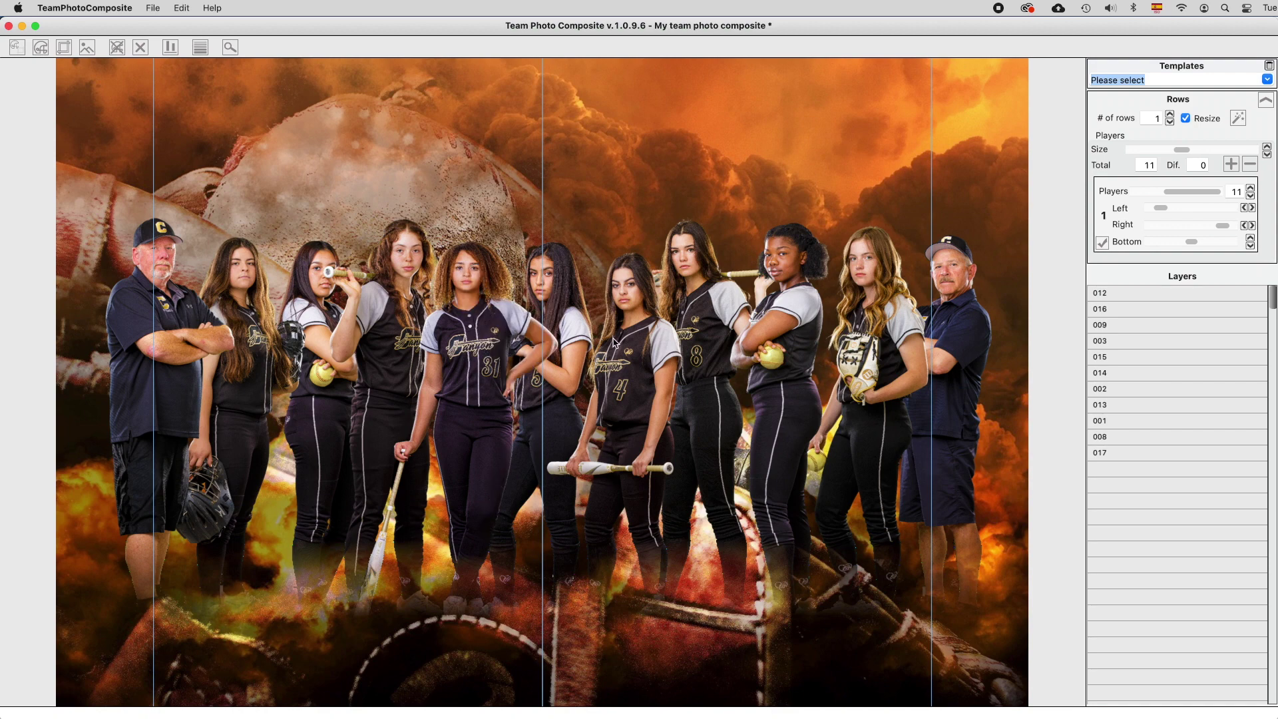
# Nudge the jersey 5 player slightly left
pyautogui.moveTo(553, 283)
pyautogui.click(557, 282)
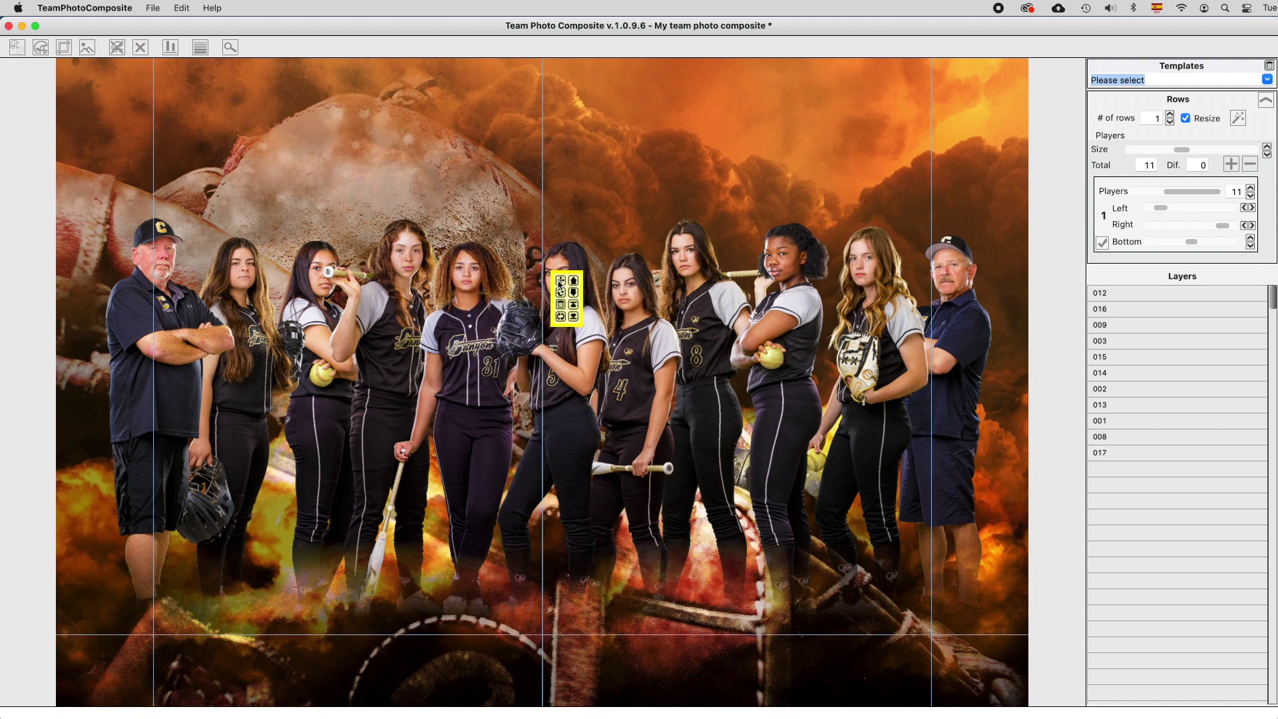
pyautogui.moveTo(559, 285); pyautogui.dragTo(557, 284)
pyautogui.click(601, 224)
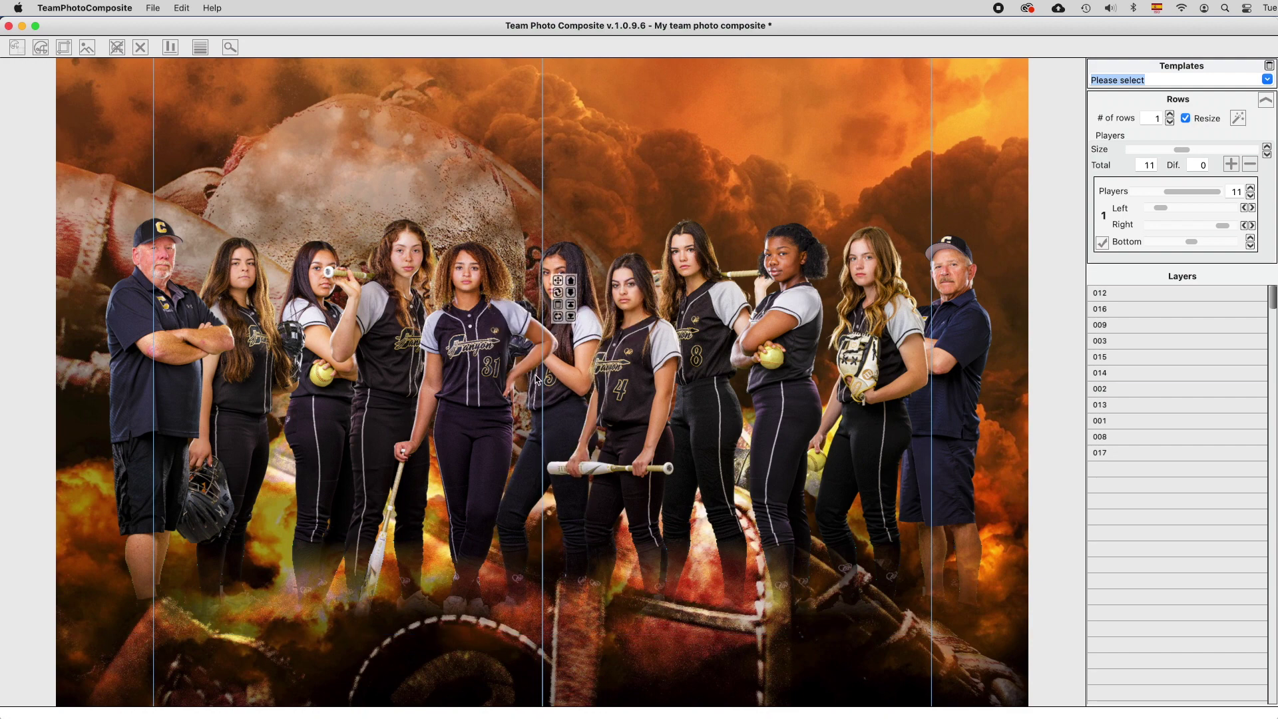
# Bring the long-haired player before the bat holder, the second player before the coach, and fix the right-side overlap
pyautogui.moveTo(485, 300)
pyautogui.moveTo(406, 306)
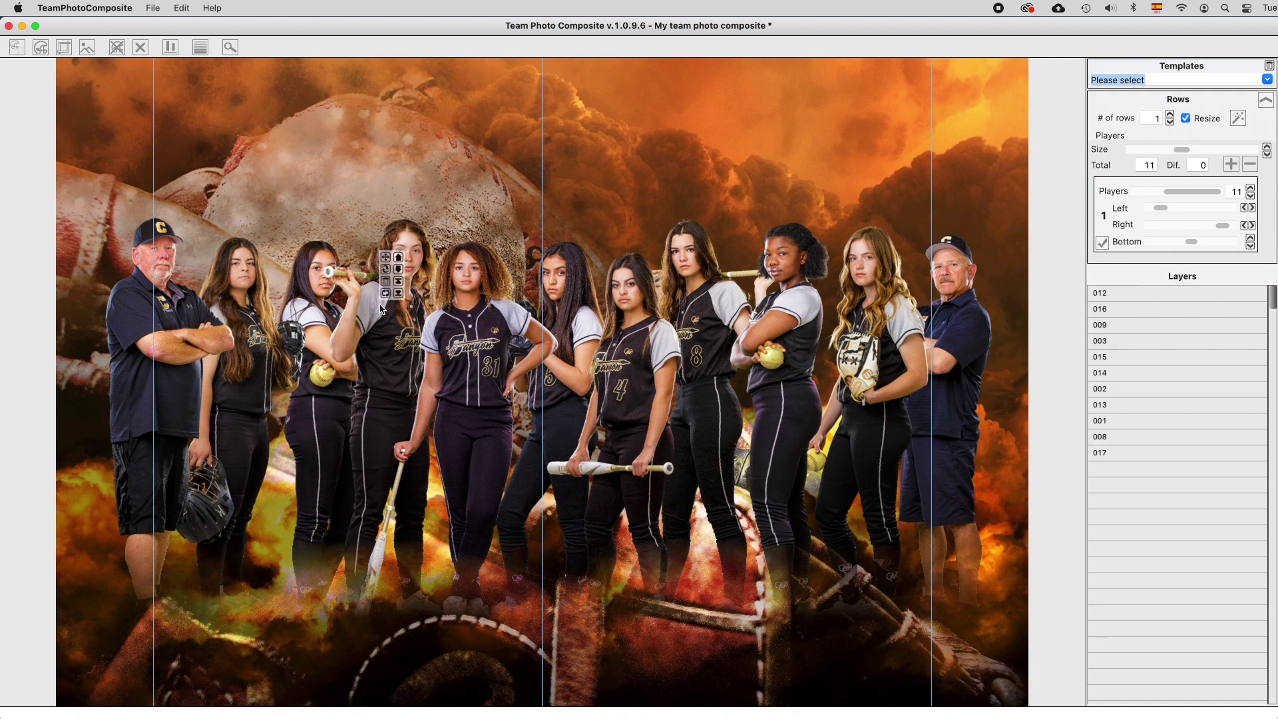
pyautogui.click(398, 271)
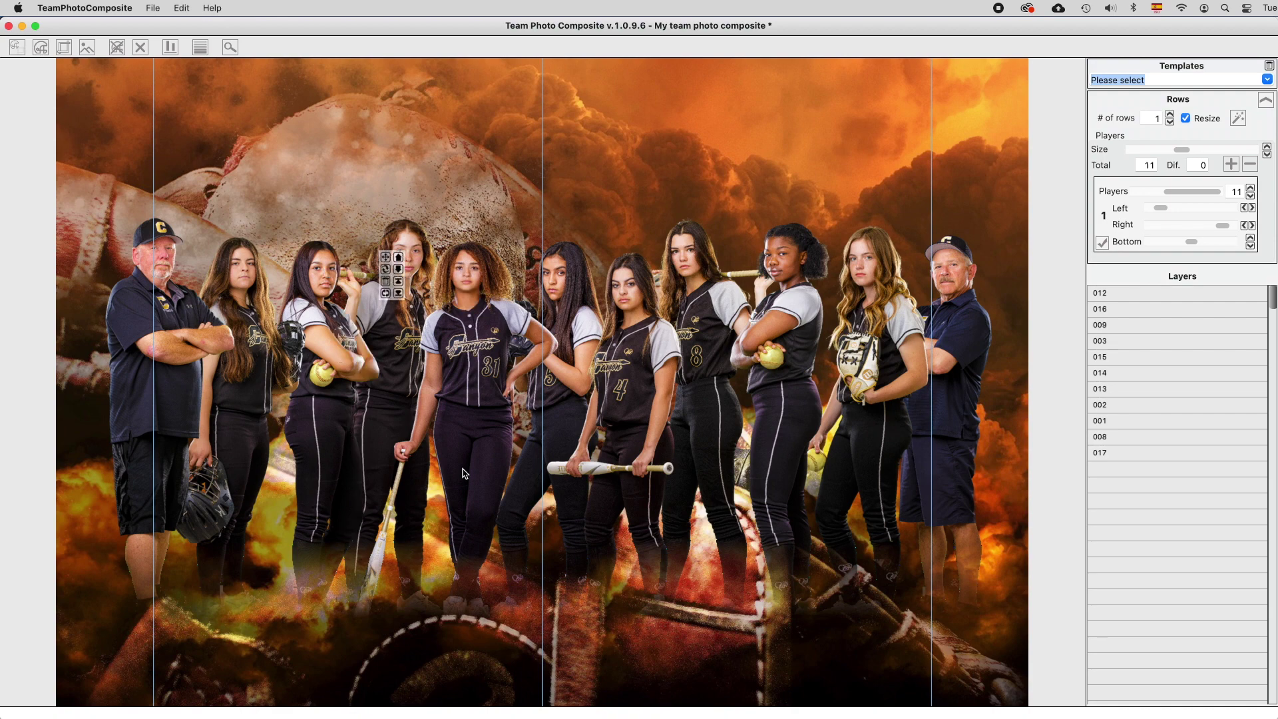
pyautogui.moveTo(241, 303)
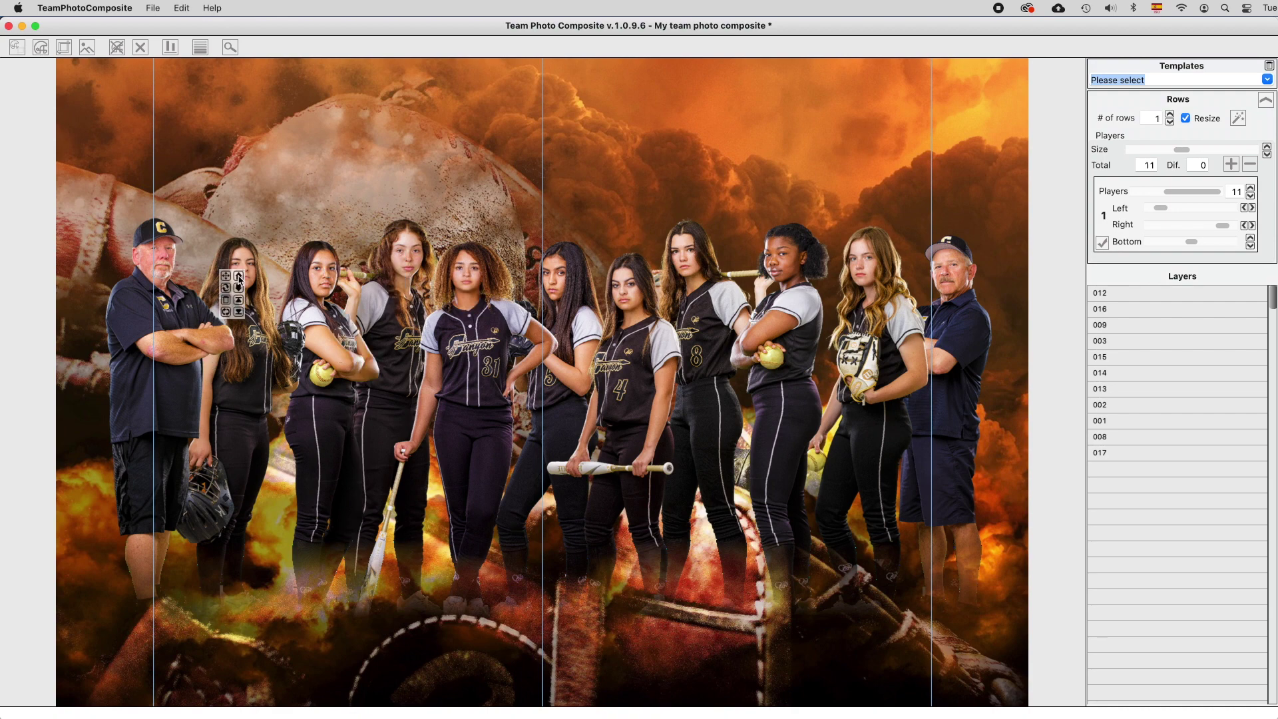
pyautogui.click(238, 276)
pyautogui.moveTo(952, 331)
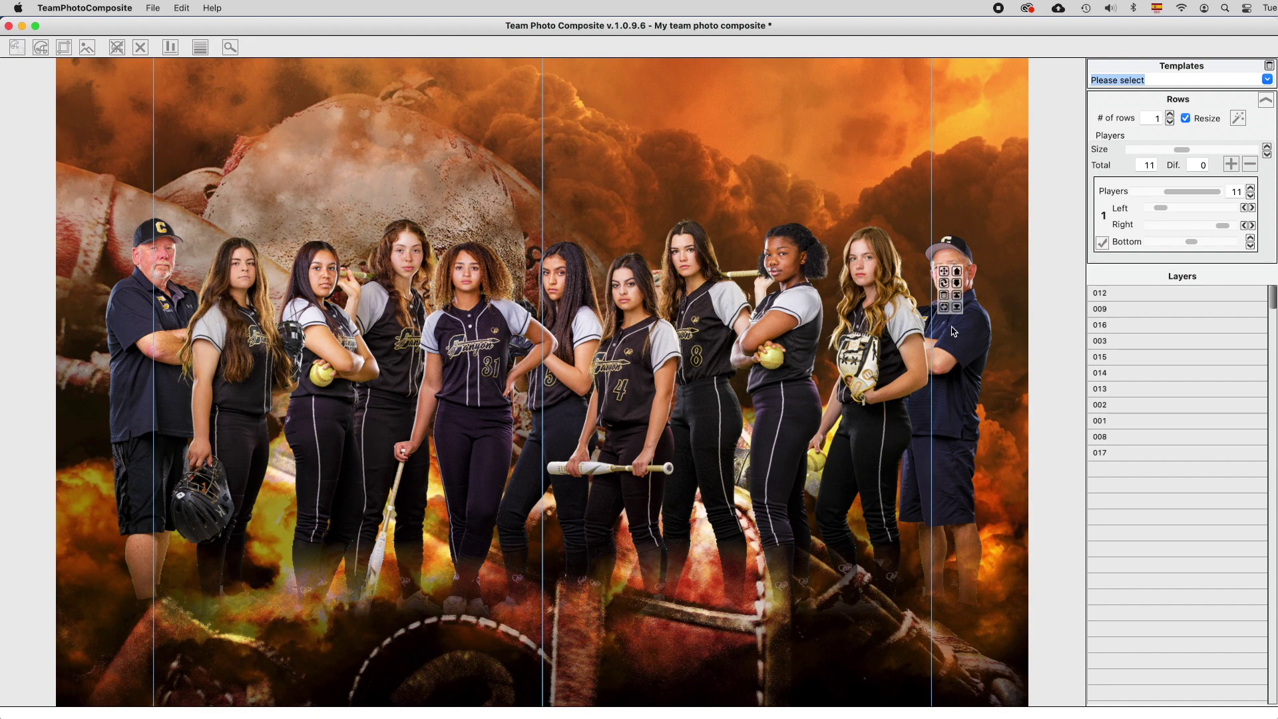
pyautogui.click(877, 291)
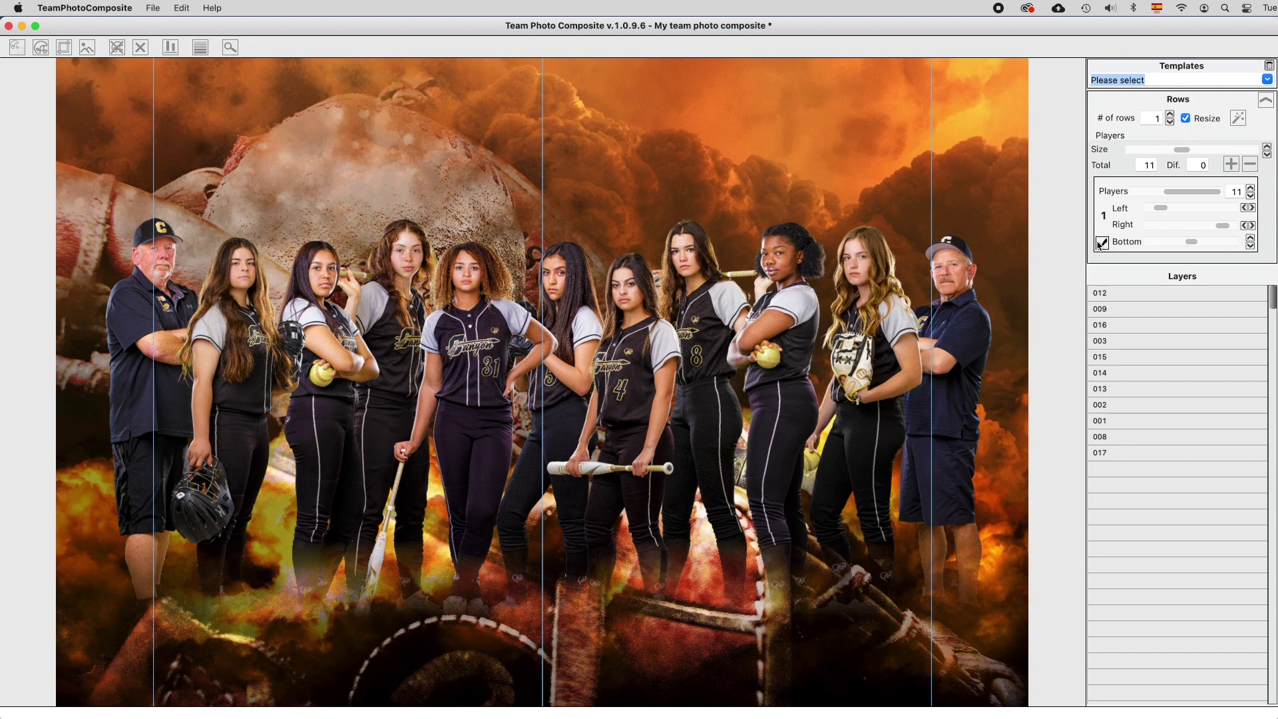
# Select all players and raise the Bottom masking fade so their legs fade higher
pyautogui.press('super+a')
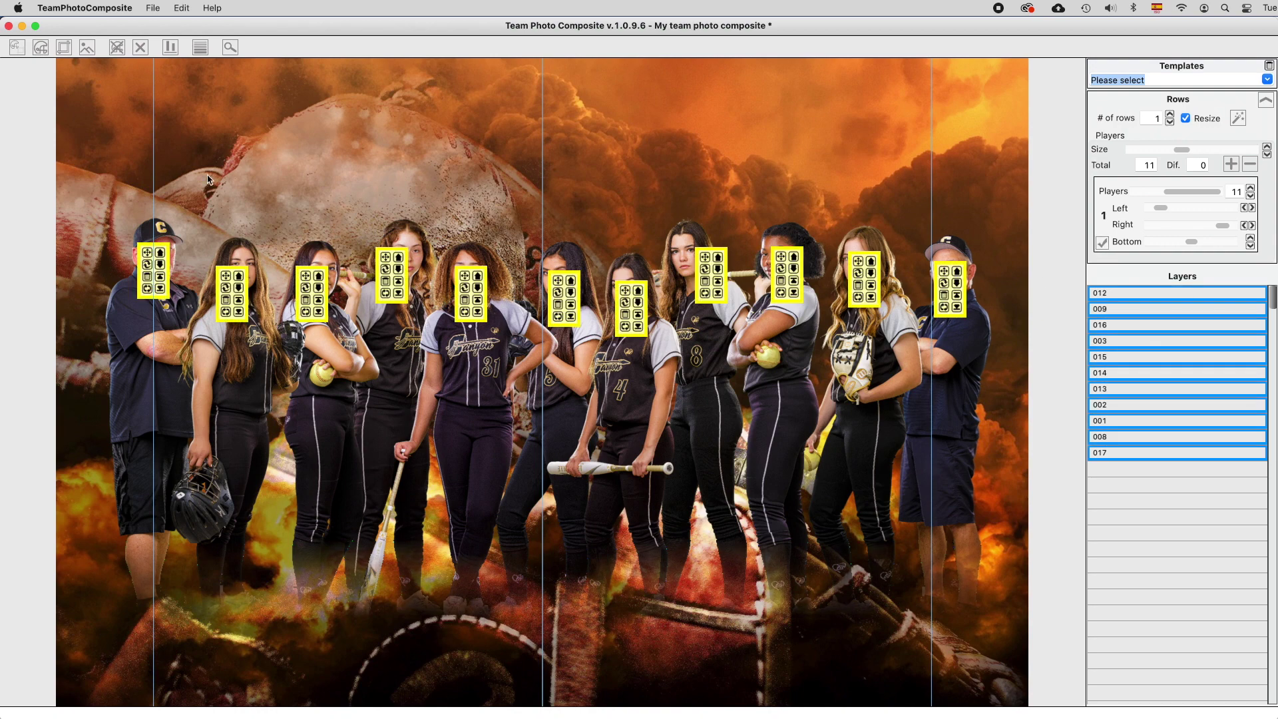
pyautogui.click(200, 48)
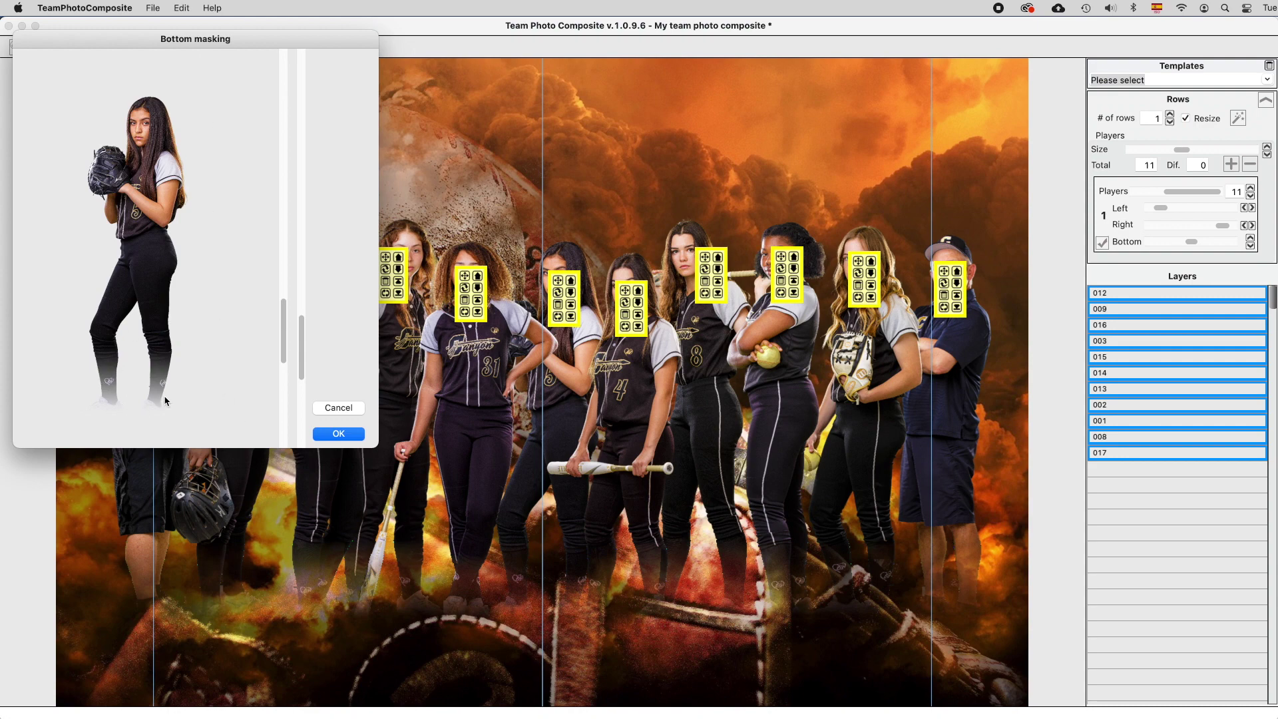
pyautogui.moveTo(284, 347)
pyautogui.mouseDown()
pyautogui.moveTo(282, 277)
pyautogui.moveTo(285, 338)
pyautogui.mouseUp()
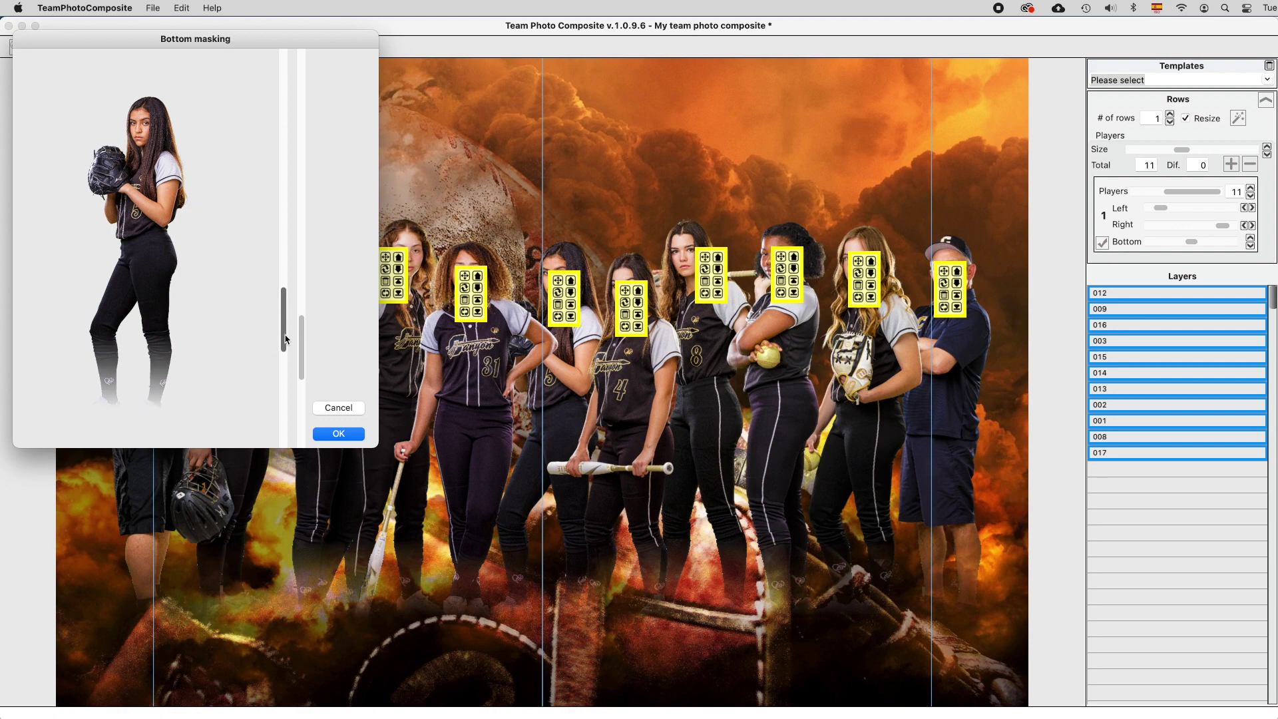
pyautogui.click(338, 433)
pyautogui.click(624, 206)
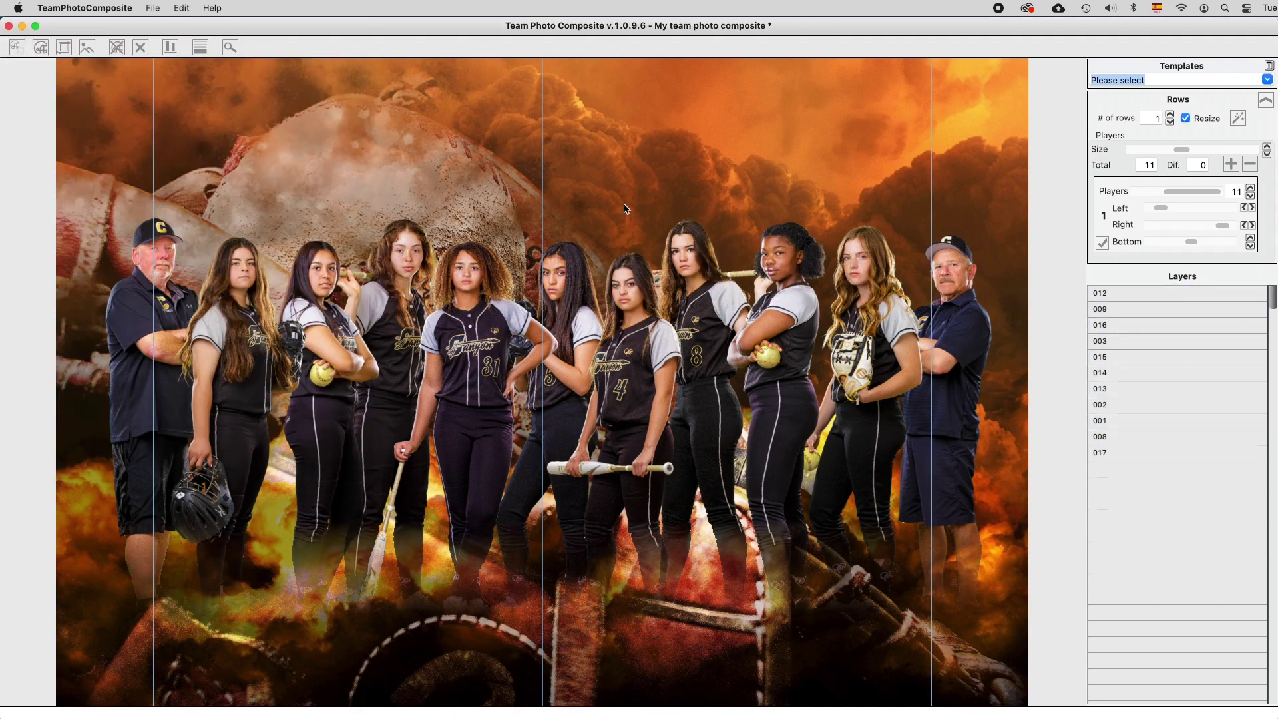
# Open the clipart folder in Finder and drag smoke_brown.png onto the composite
pyautogui.press('super+Tab')
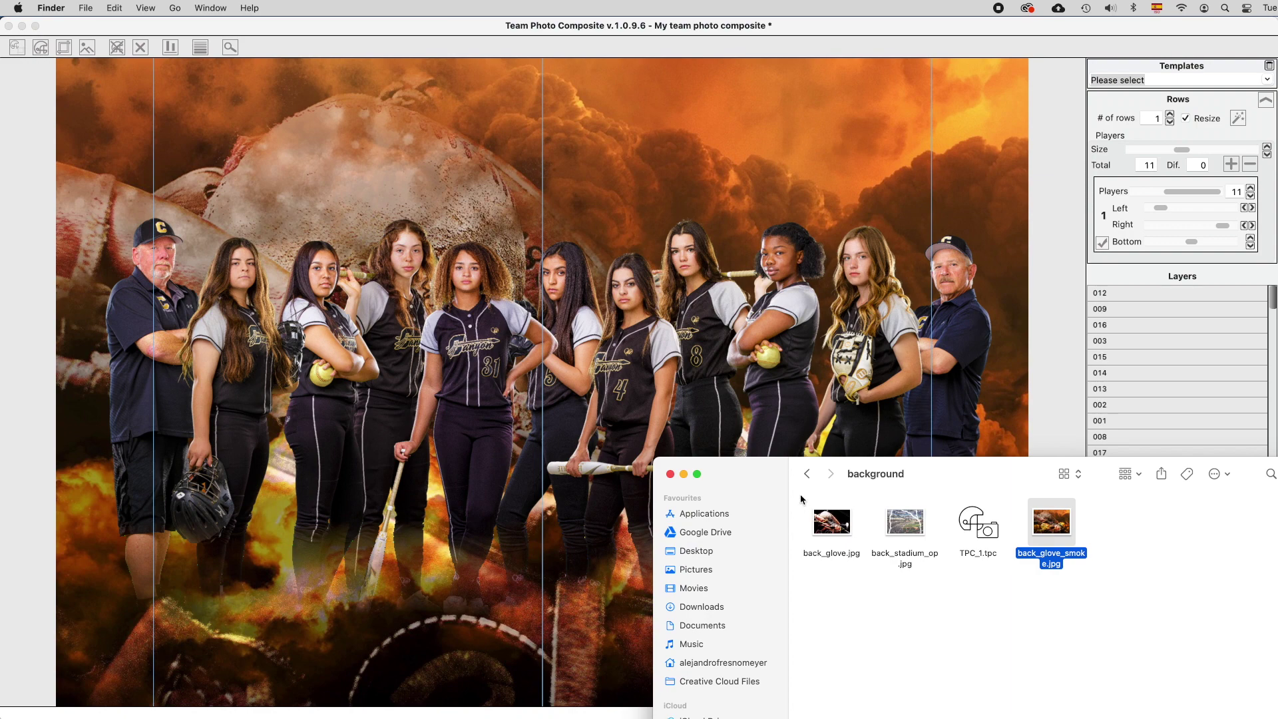
pyautogui.click(807, 473)
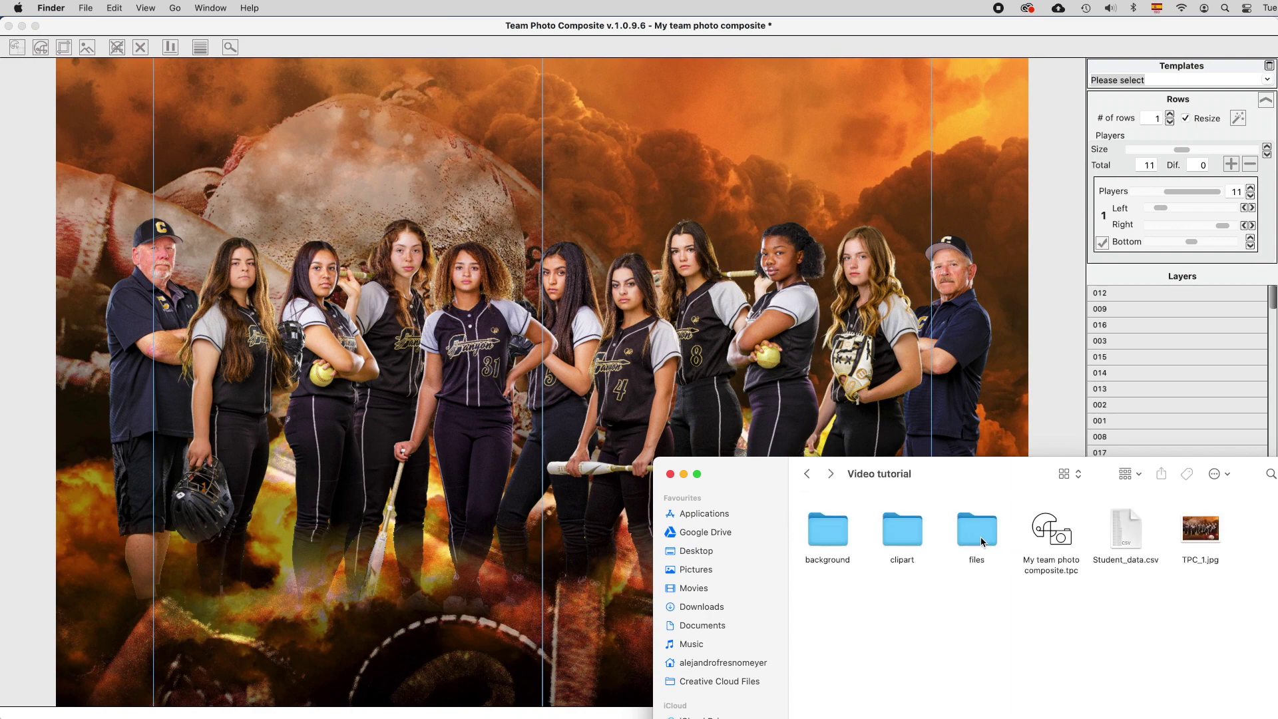
pyautogui.doubleClick(902, 533)
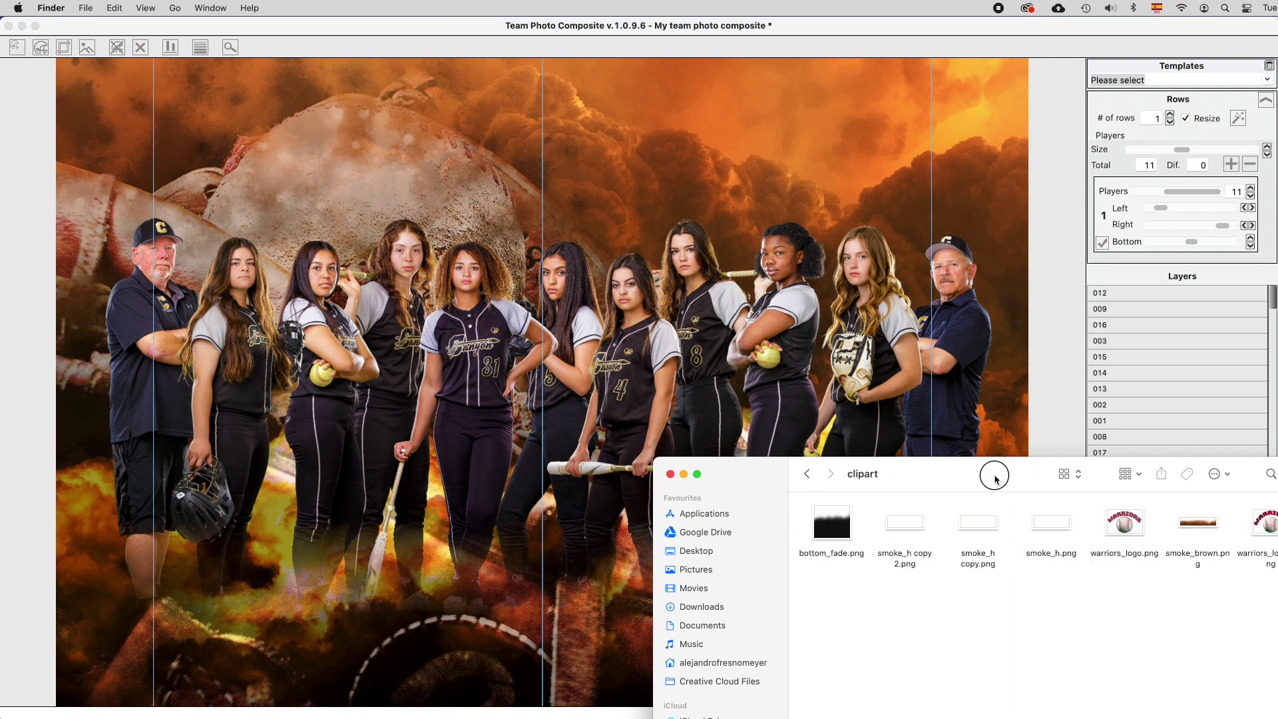
pyautogui.moveTo(1008, 479); pyautogui.dragTo(812, 491)
pyautogui.hscroll(3, 953, 578)
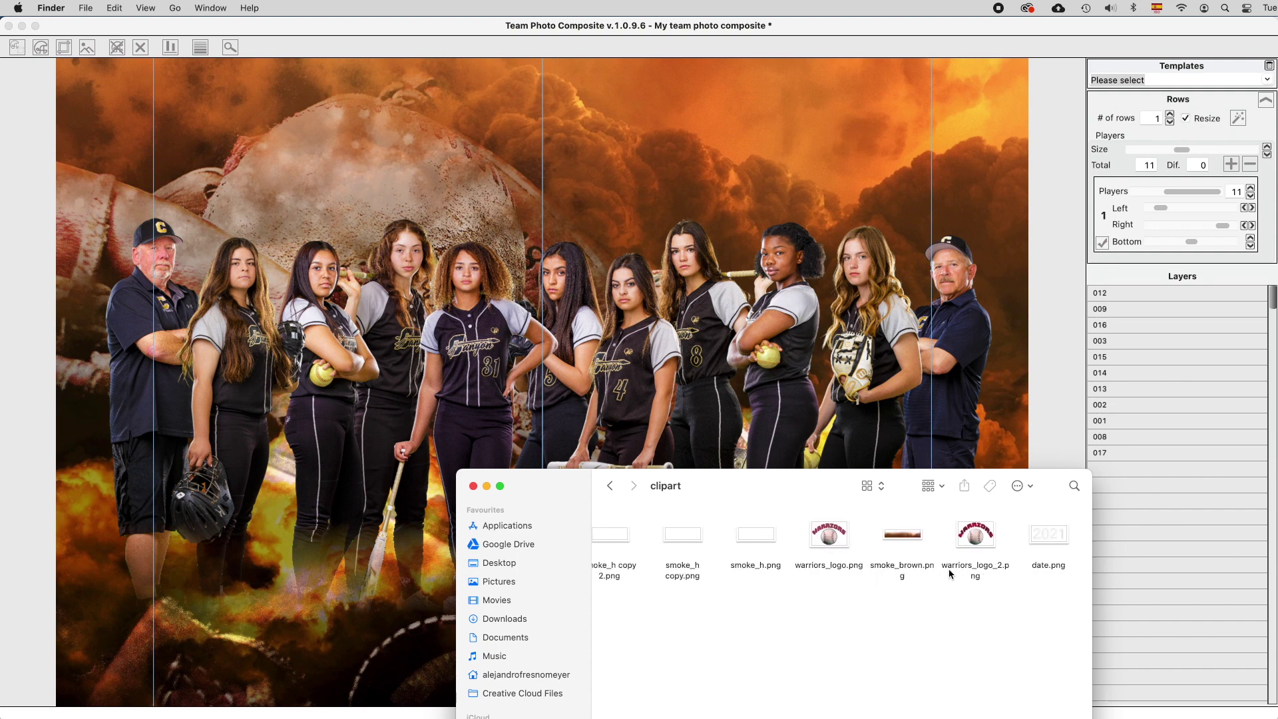
pyautogui.click(902, 536)
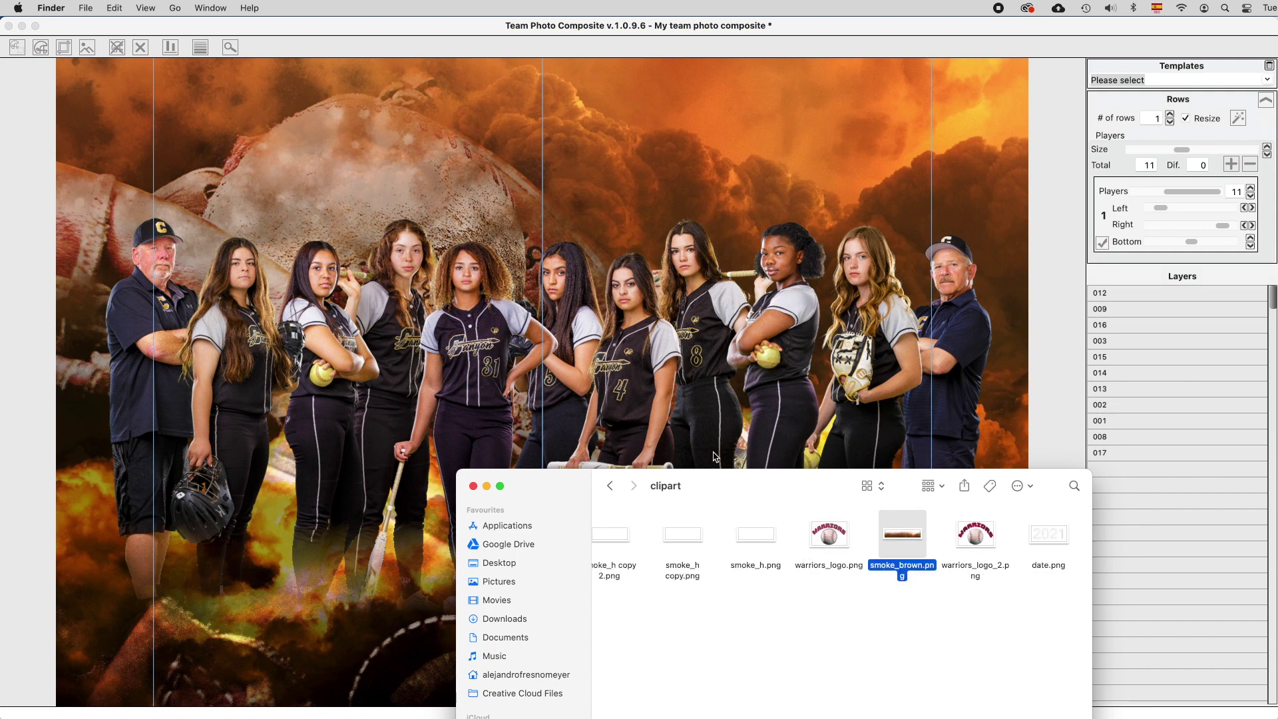
pyautogui.moveTo(715, 486); pyautogui.dragTo(708, 582)
pyautogui.moveTo(899, 644); pyautogui.dragTo(739, 514)
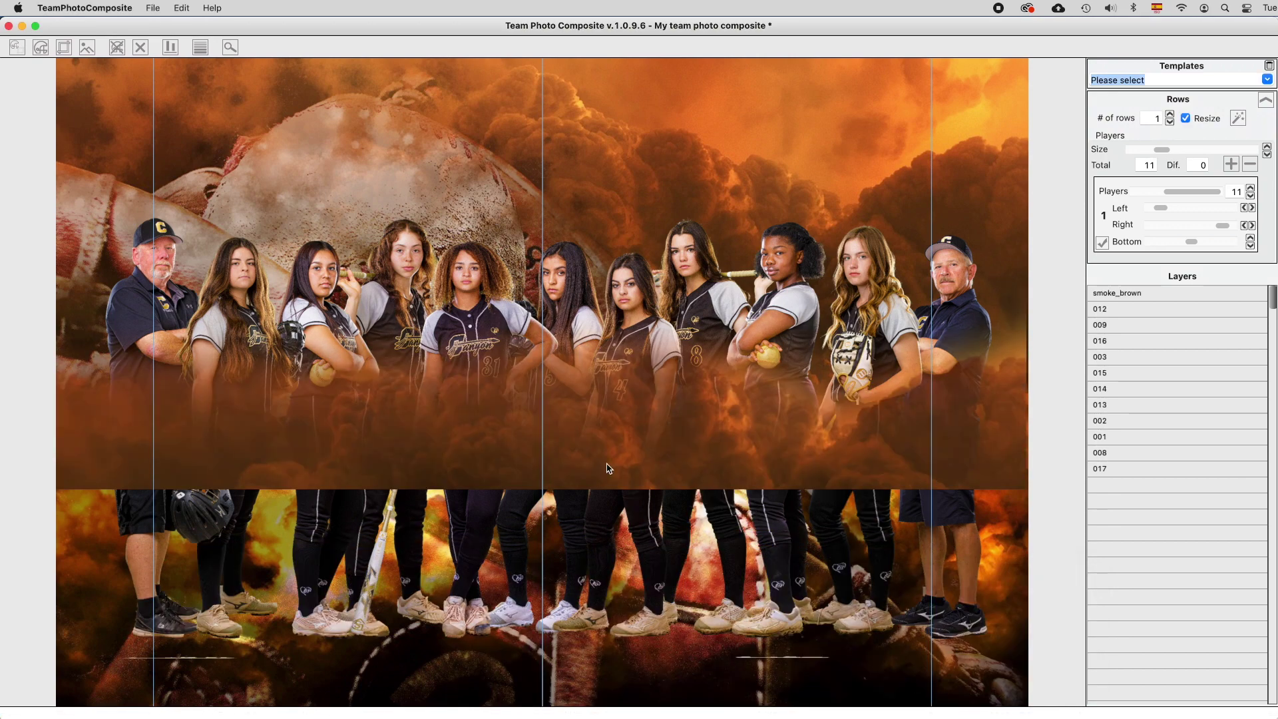
# Move the smoke_brown layer down, stretch it to the right edge, and raise its top over the knees
pyautogui.click(1115, 297)
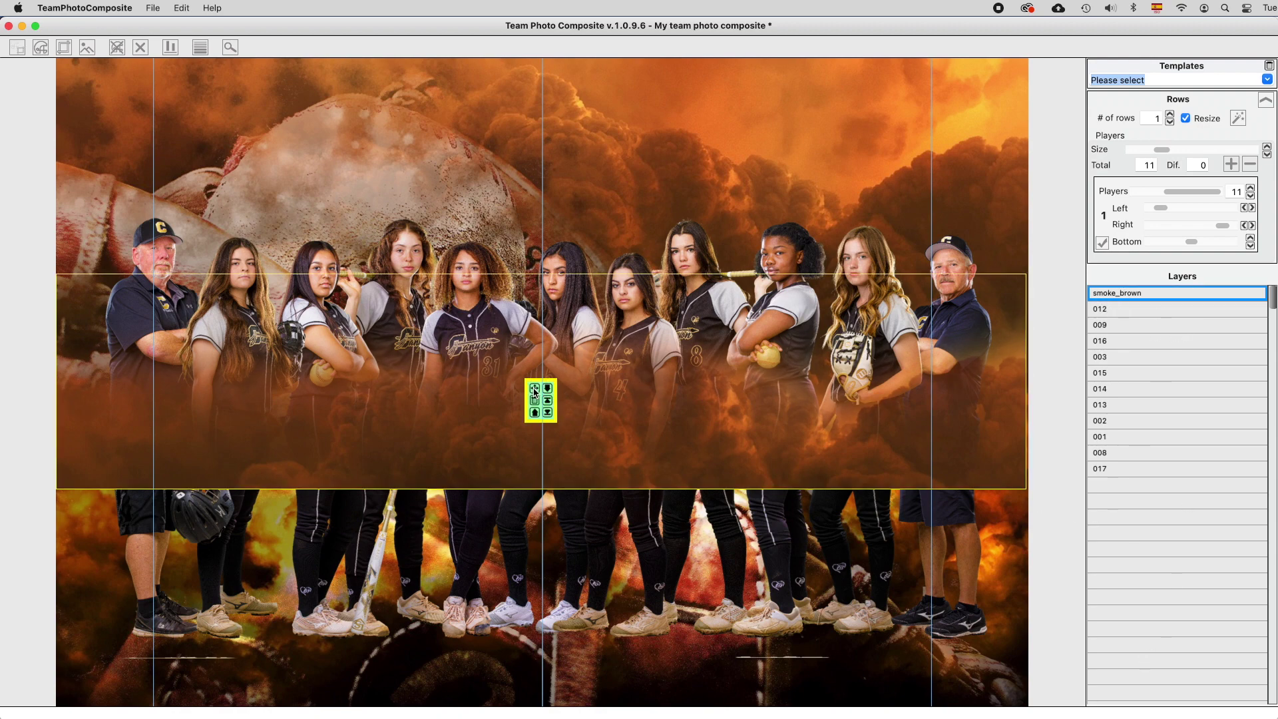
pyautogui.moveTo(534, 391); pyautogui.dragTo(535, 613)
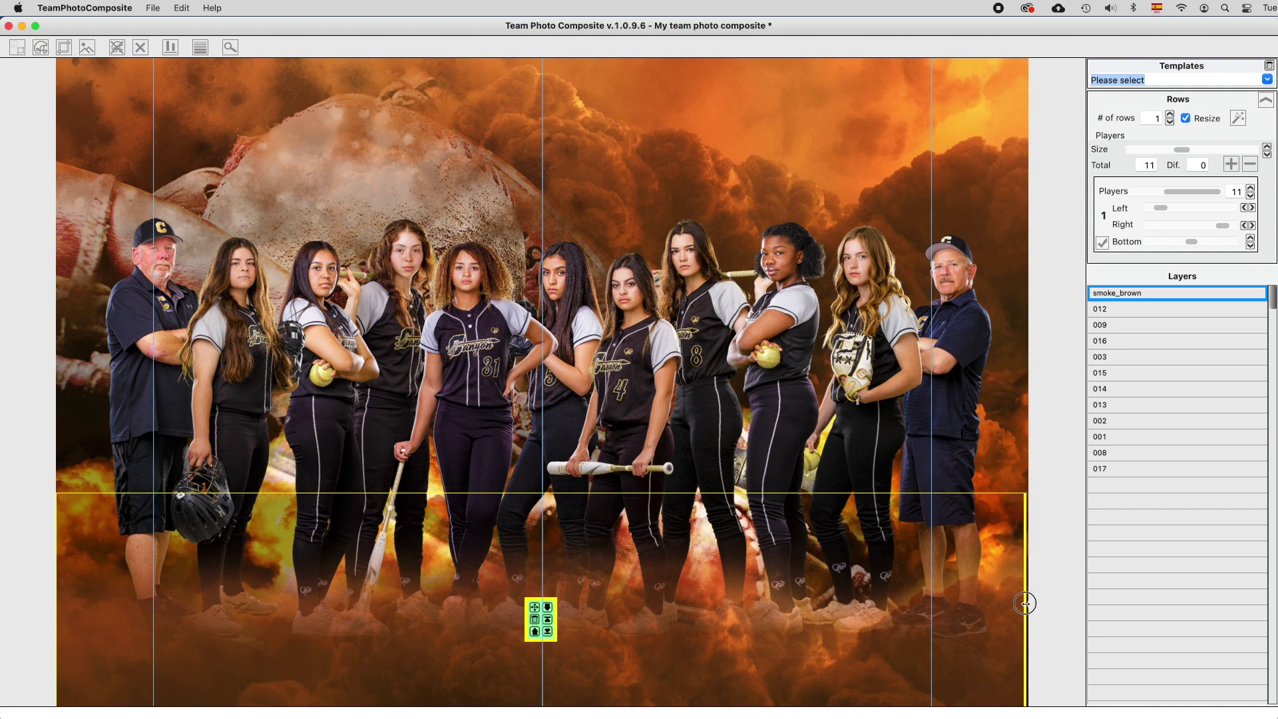
pyautogui.moveTo(1026, 603); pyautogui.dragTo(1030, 603)
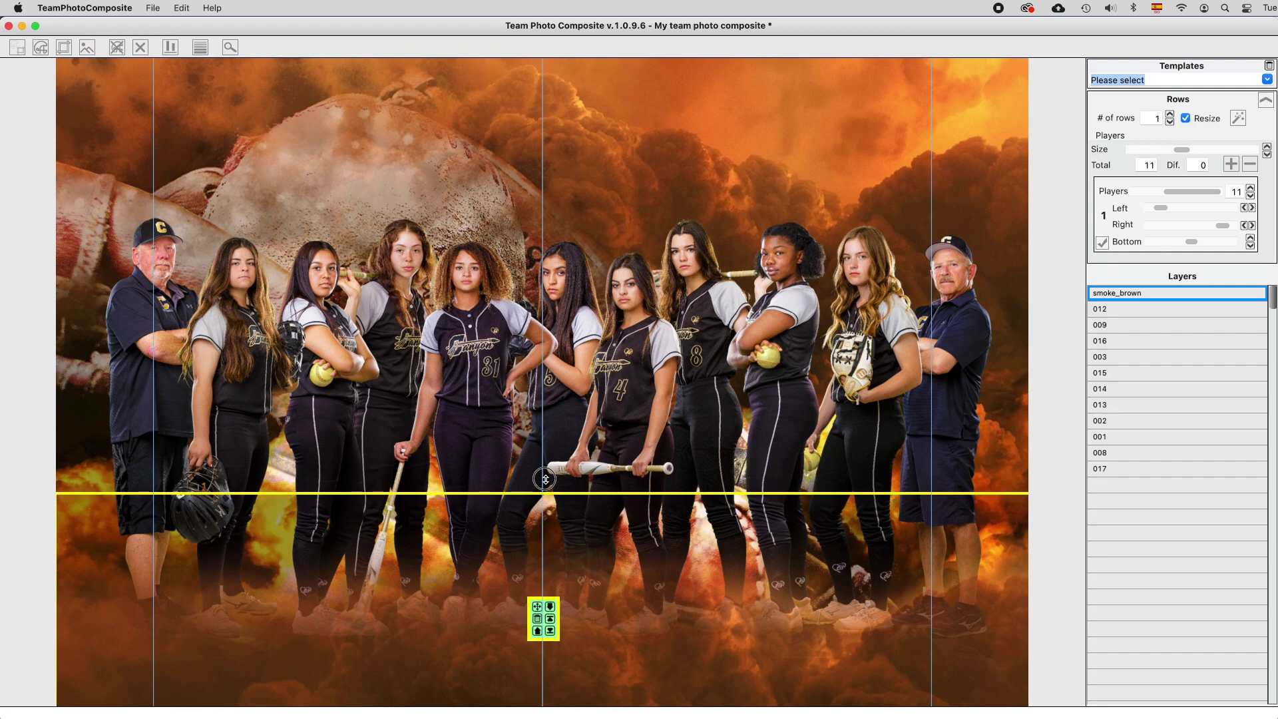
pyautogui.moveTo(544, 479); pyautogui.dragTo(546, 460)
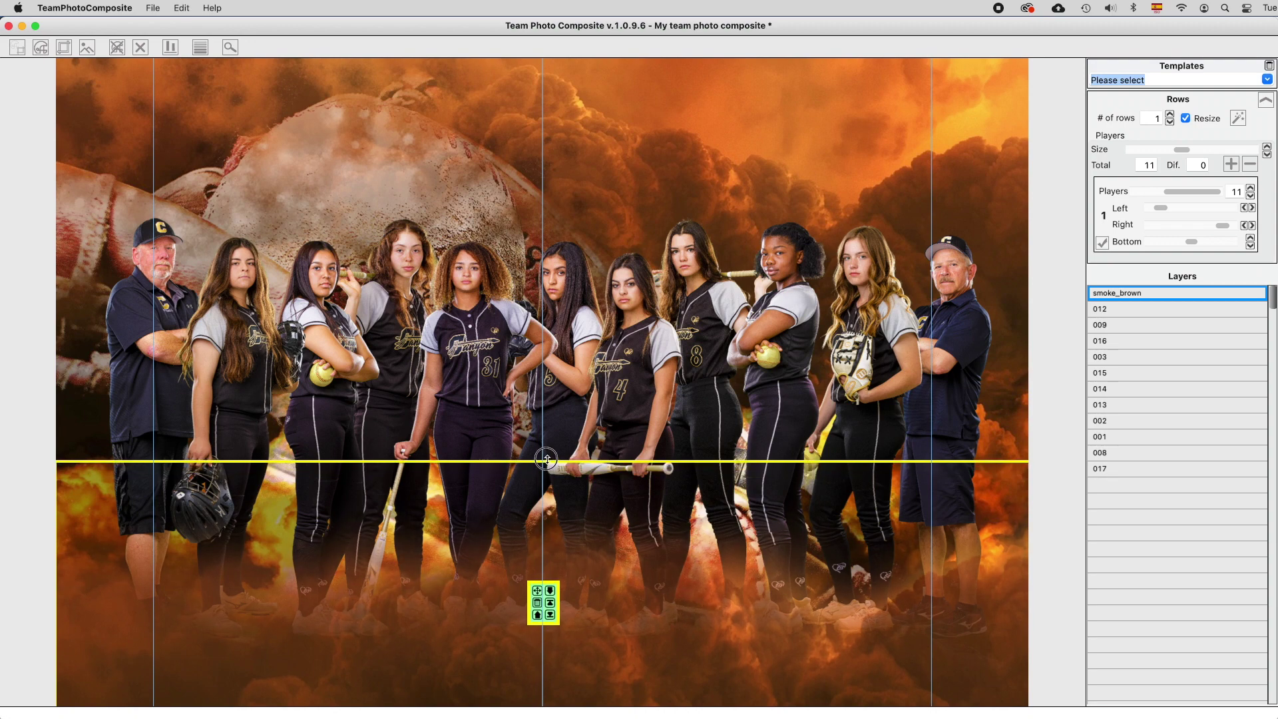
pyautogui.click(636, 387)
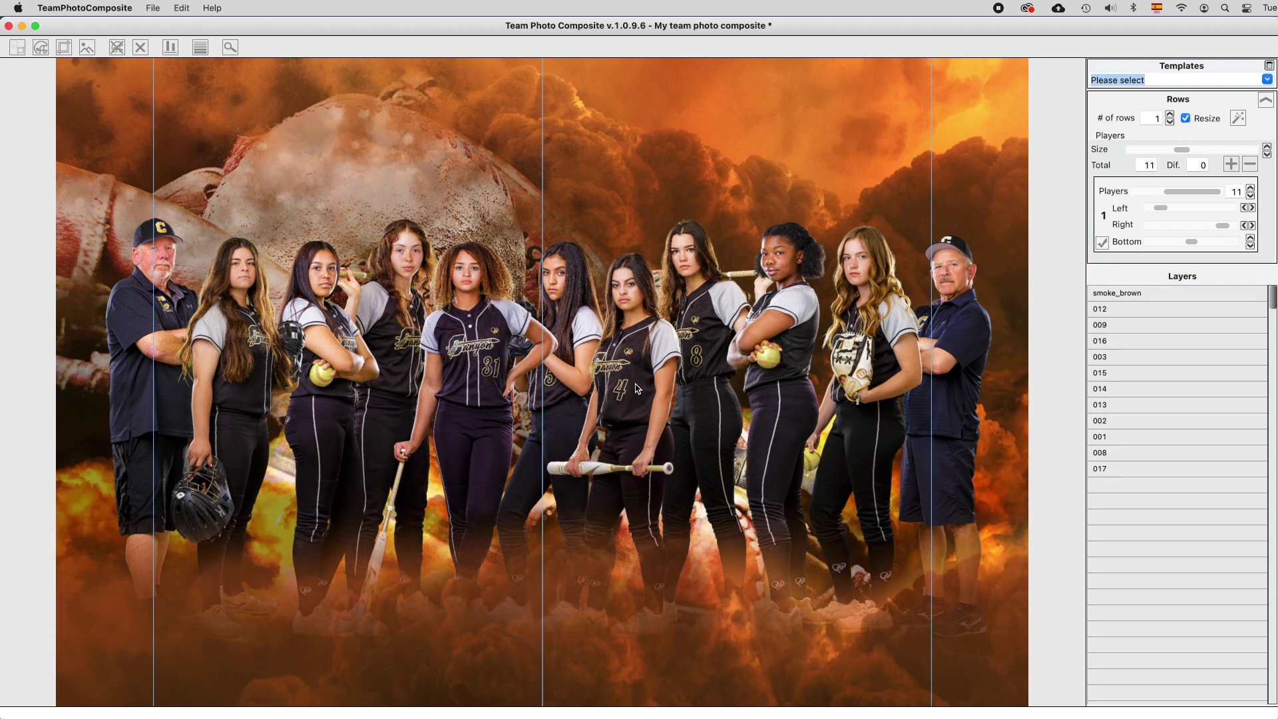
# Drag warriors_logo_2.png from the clipart files onto the composite canvas
pyautogui.press('super+Tab')
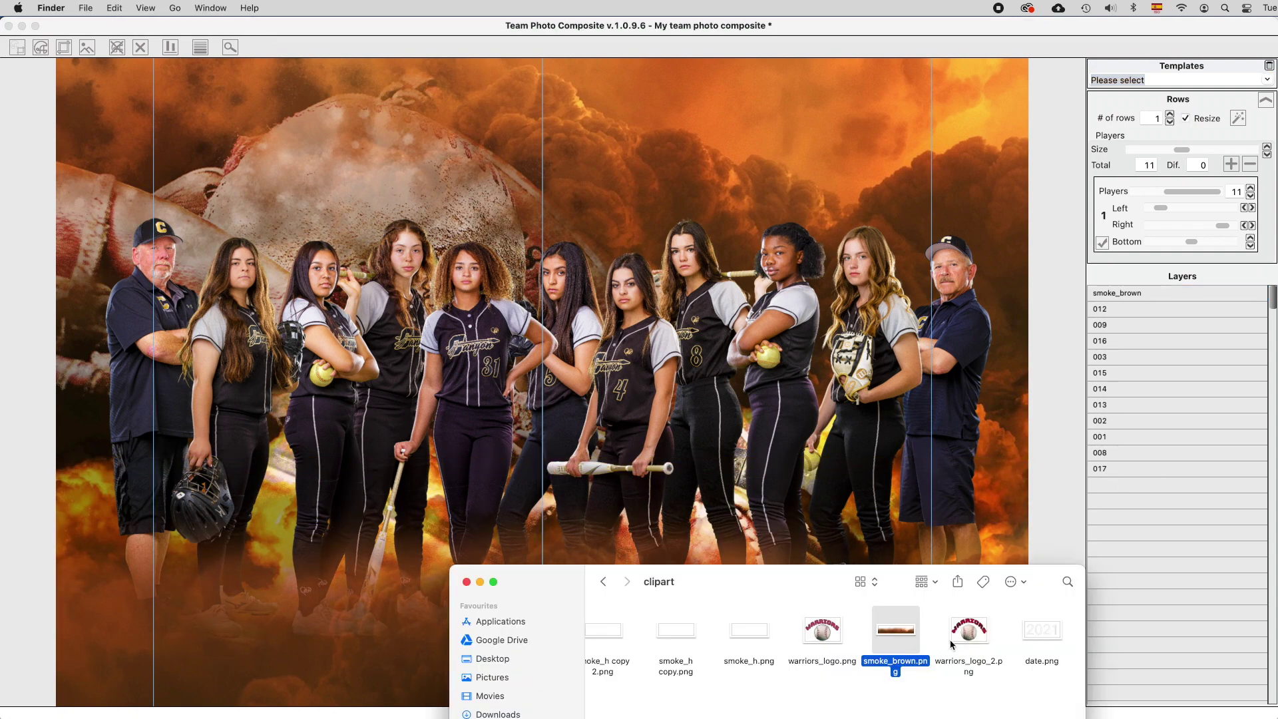
pyautogui.moveTo(970, 638); pyautogui.dragTo(787, 516)
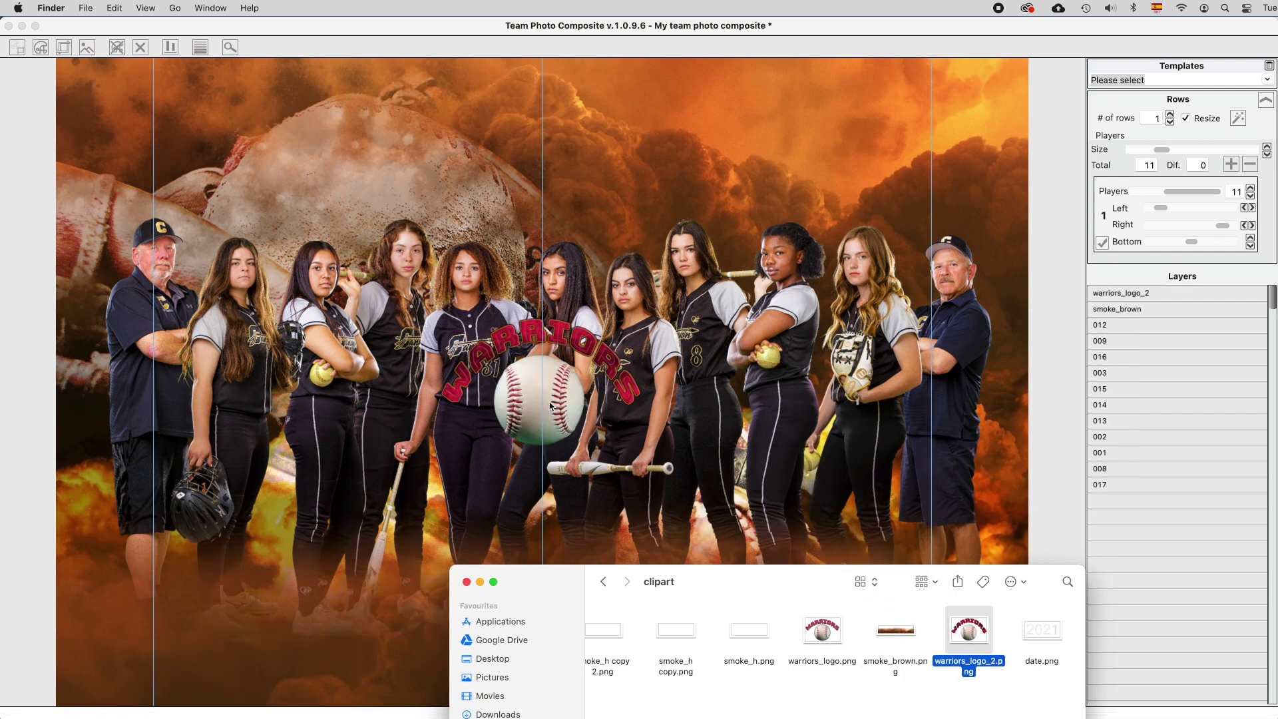
pyautogui.click(548, 404)
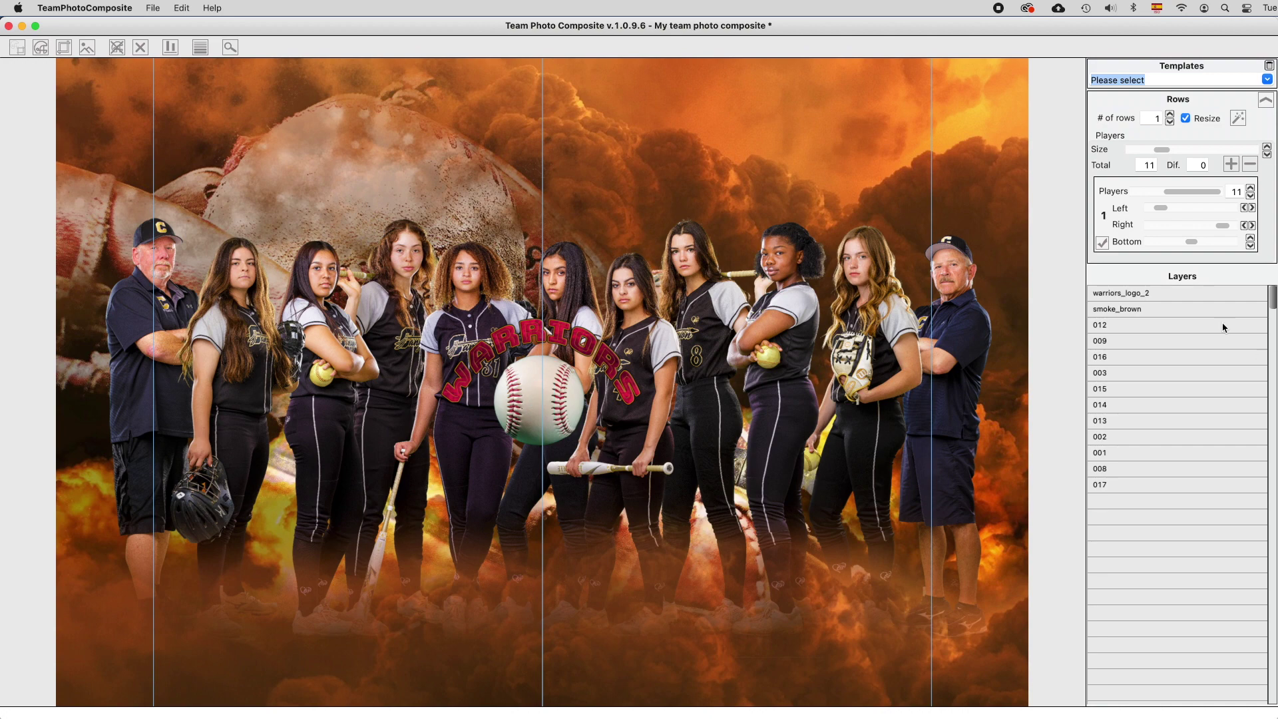
# Move the Warriors logo to the lower-right corner over the brown smoke and enlarge it
pyautogui.click(1127, 297)
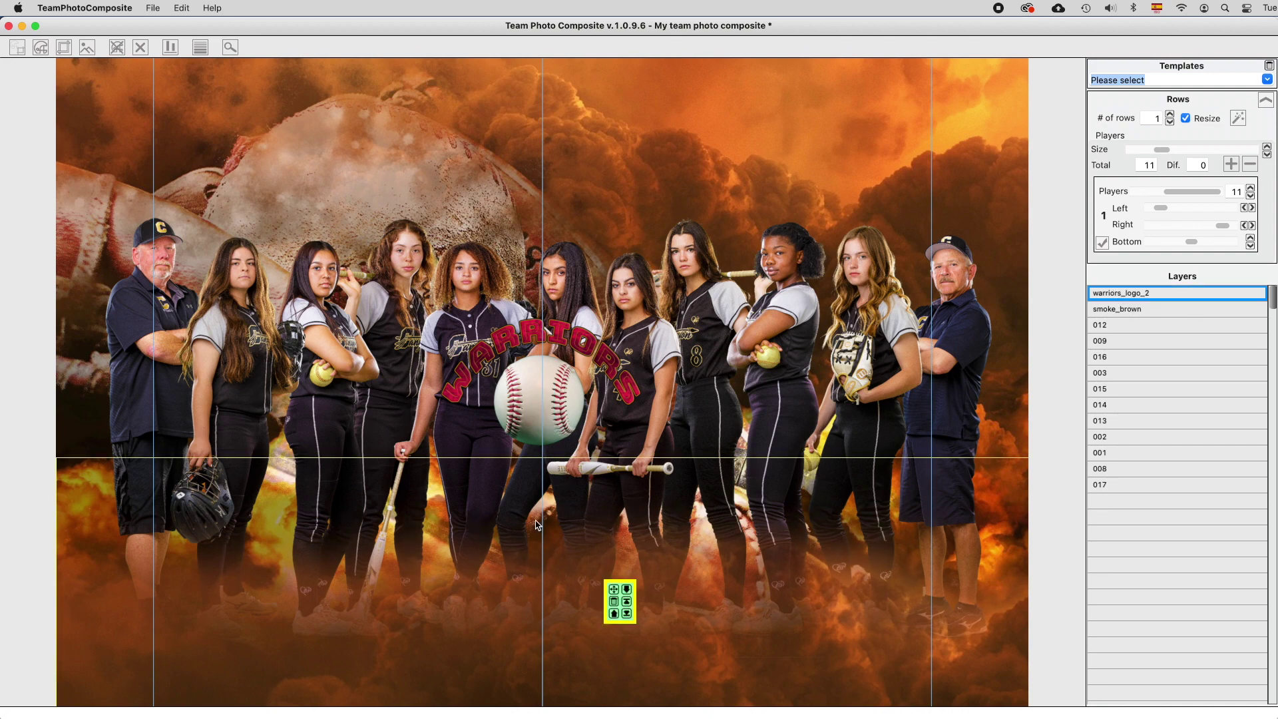
pyautogui.moveTo(534, 393); pyautogui.dragTo(821, 609)
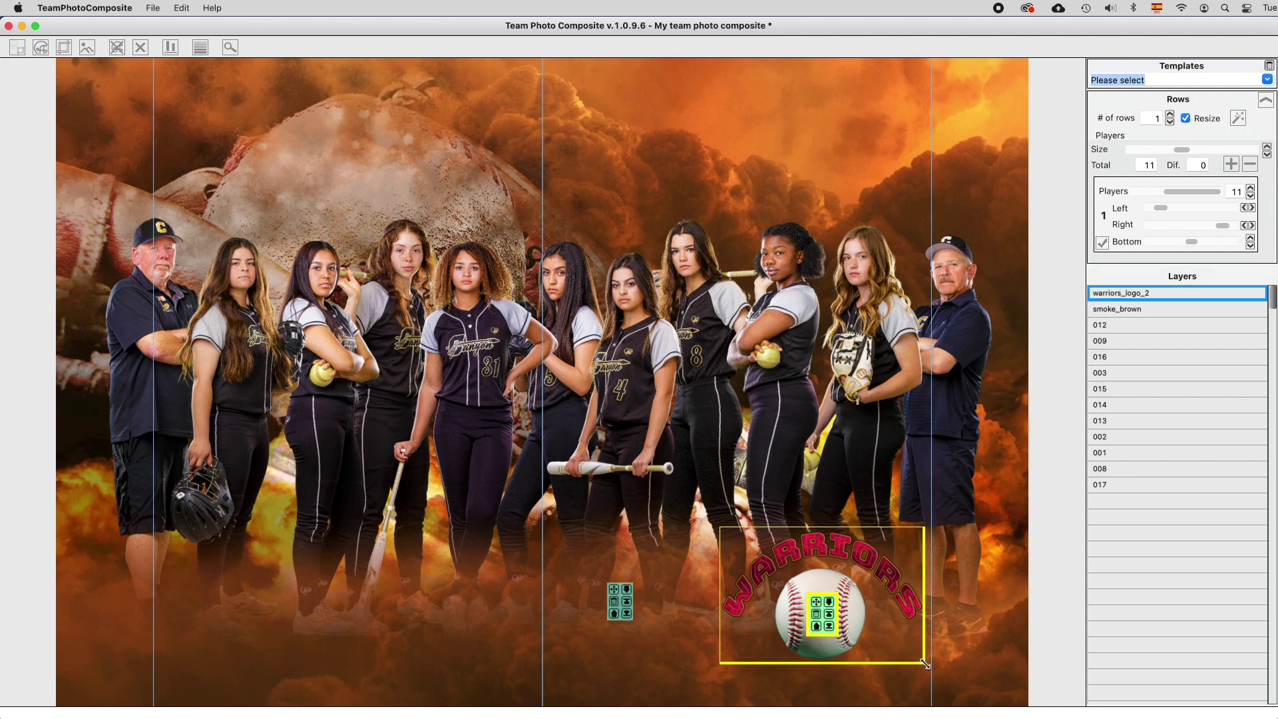
pyautogui.moveTo(924, 664); pyautogui.dragTo(987, 699)
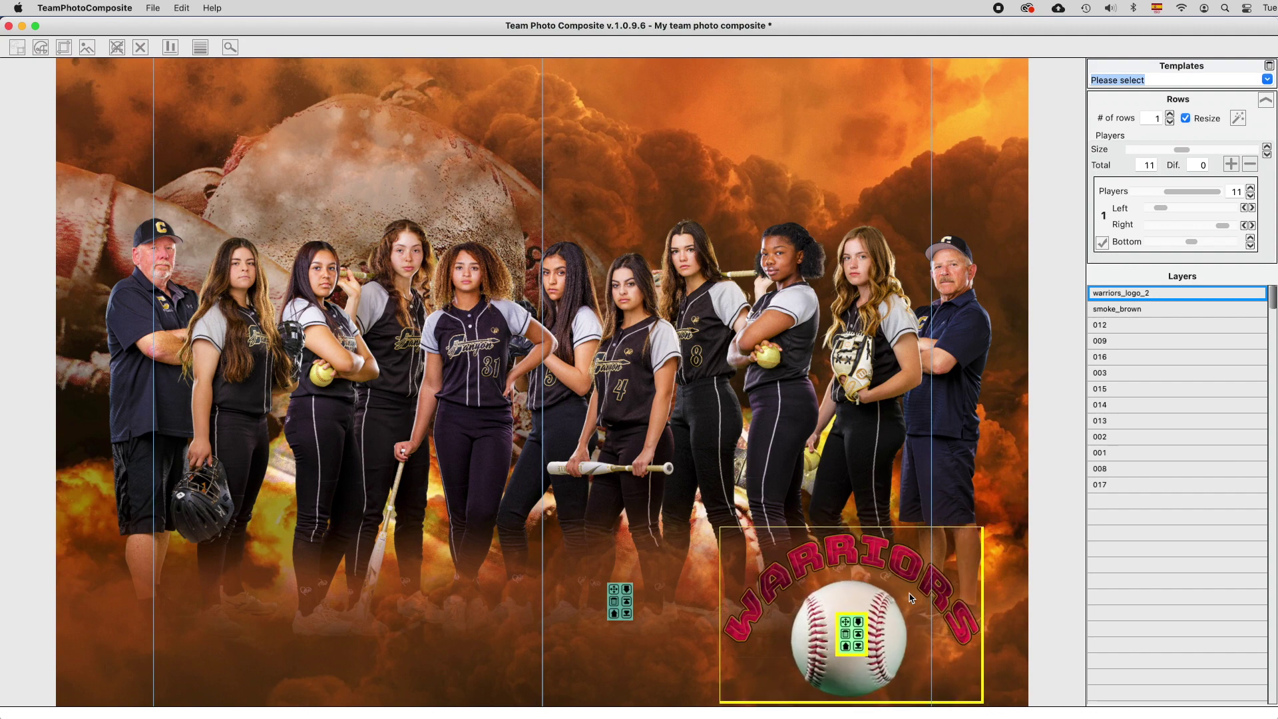
pyautogui.click(818, 72)
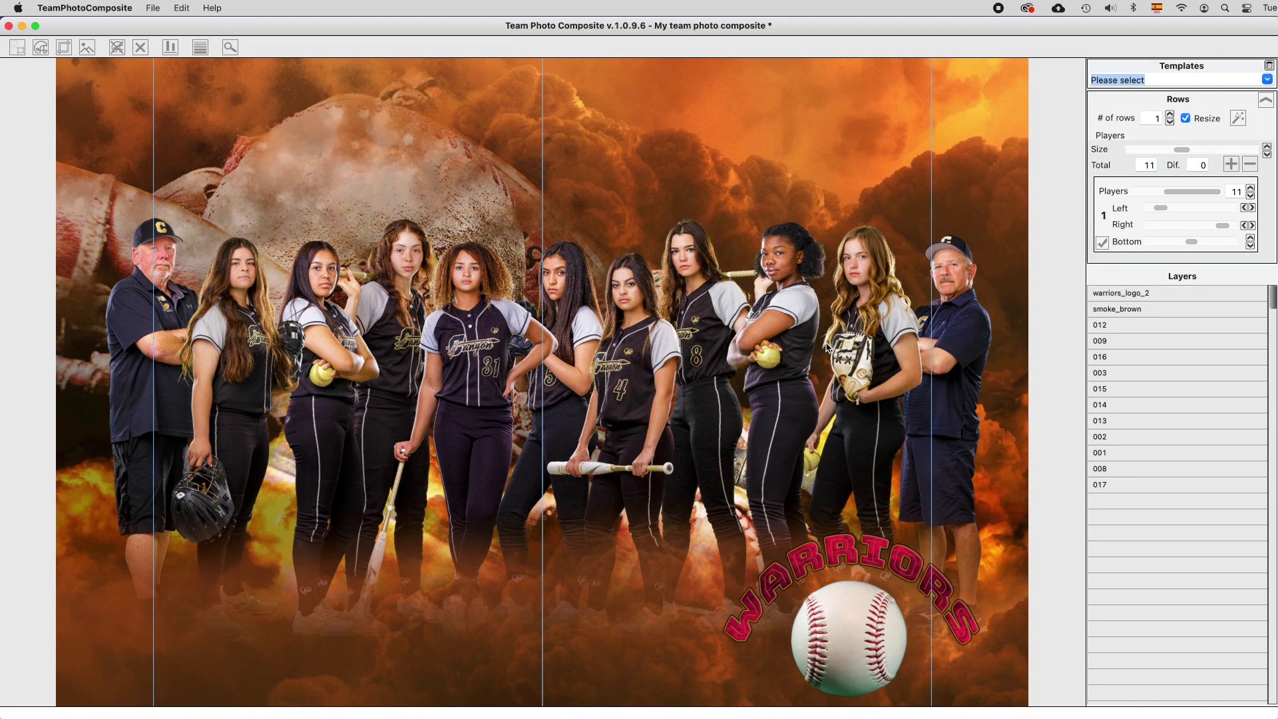
# Drag date.png onto the canvas and move the 2021 date to the top centre above the players
pyautogui.press('super+Tab')
pyautogui.hscroll(-2, 751, 655)
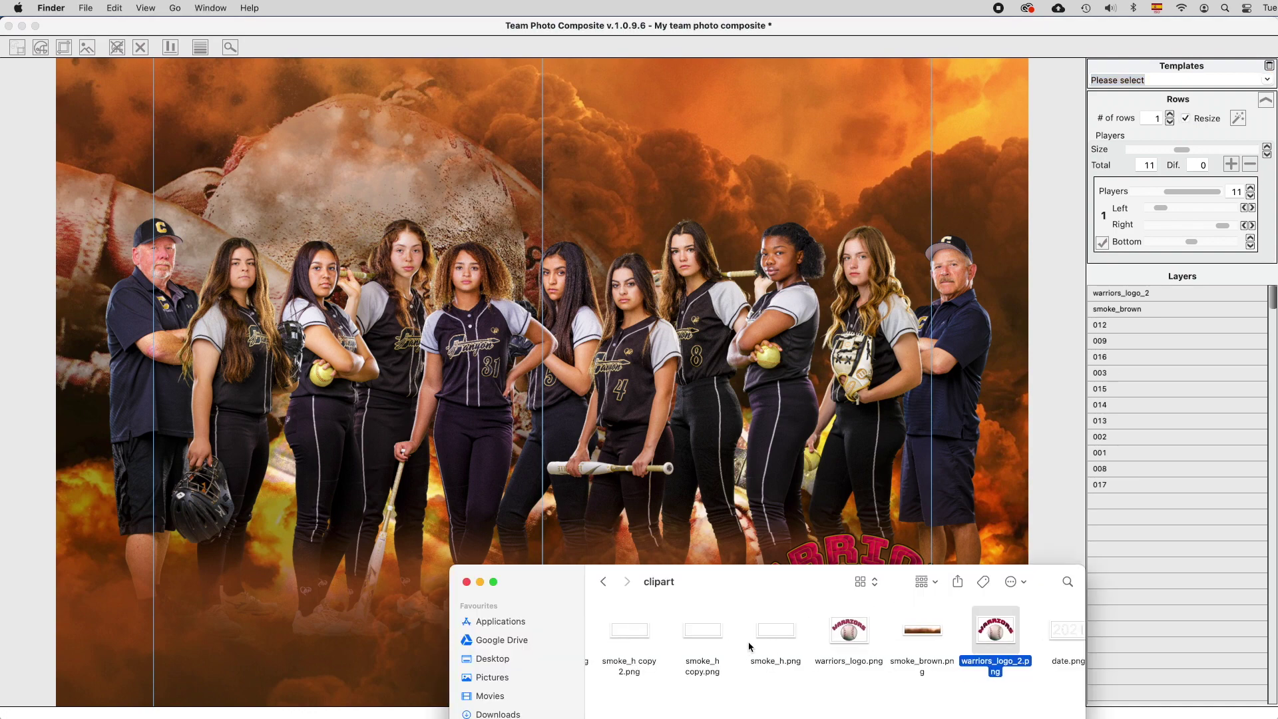
pyautogui.hscroll(2, 972, 645)
pyautogui.moveTo(1042, 629); pyautogui.dragTo(774, 537)
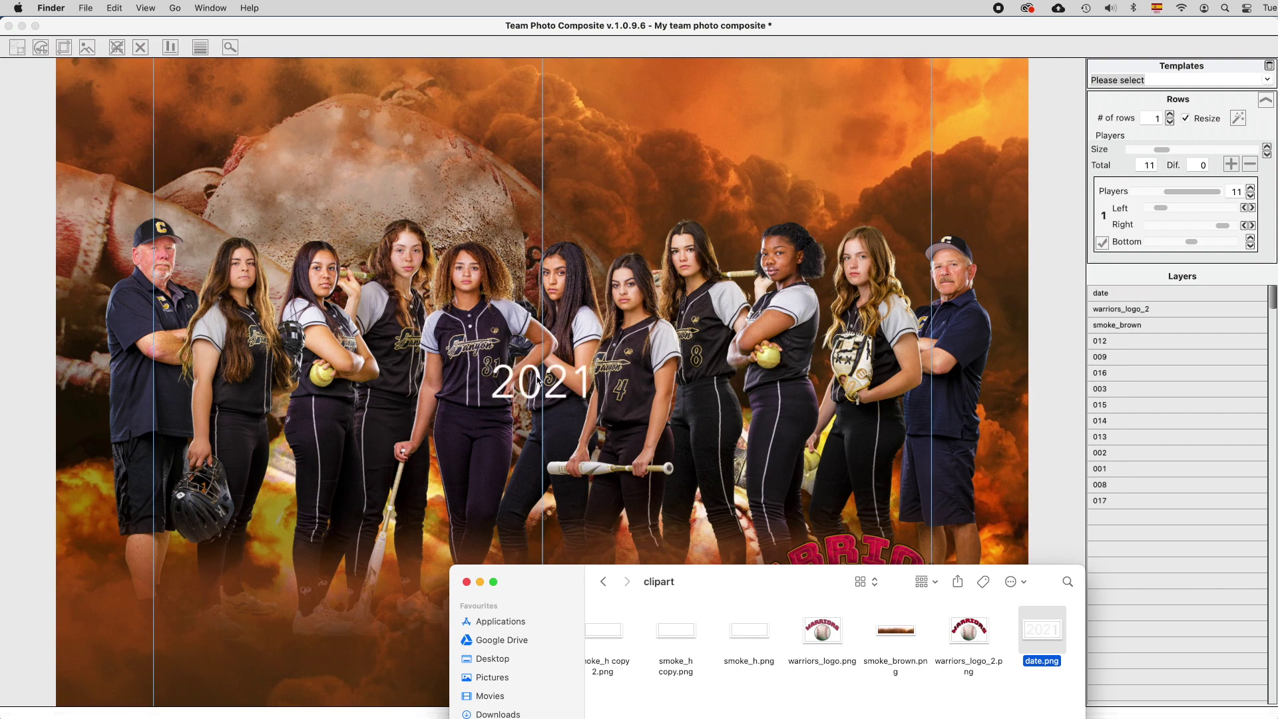
pyautogui.click(1171, 309)
pyautogui.click(1234, 298)
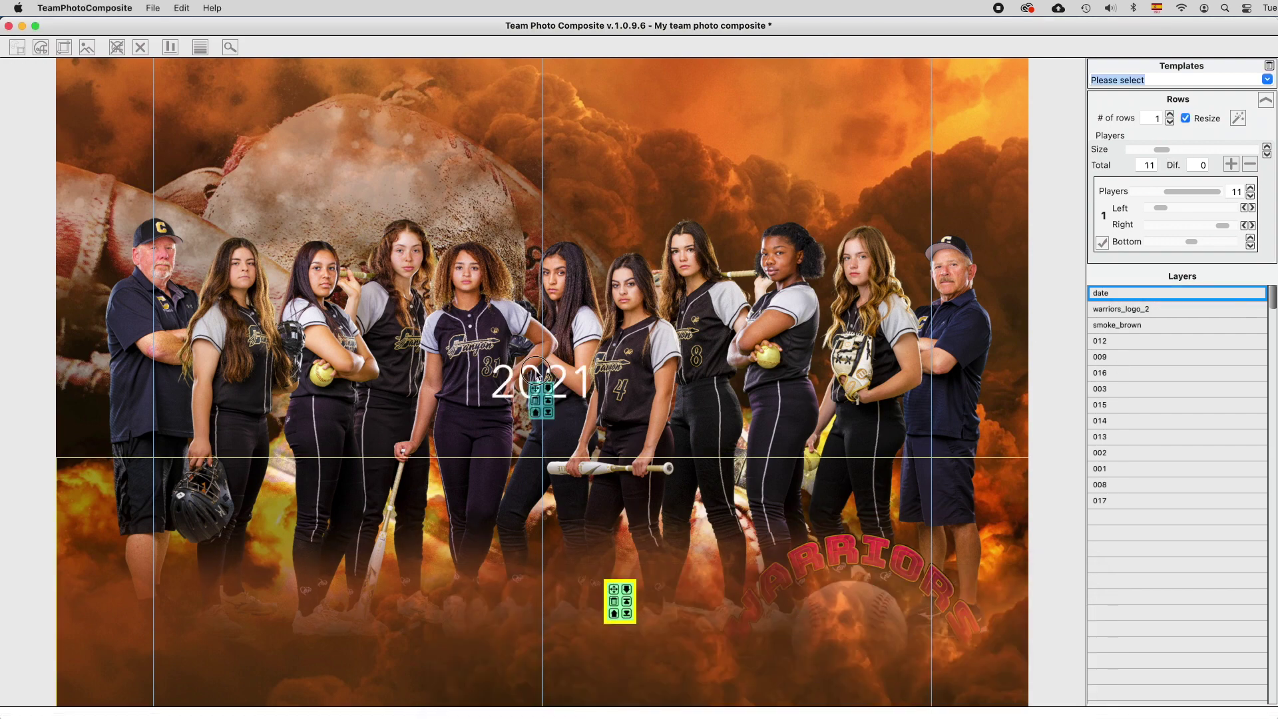
pyautogui.moveTo(544, 360); pyautogui.dragTo(536, 150)
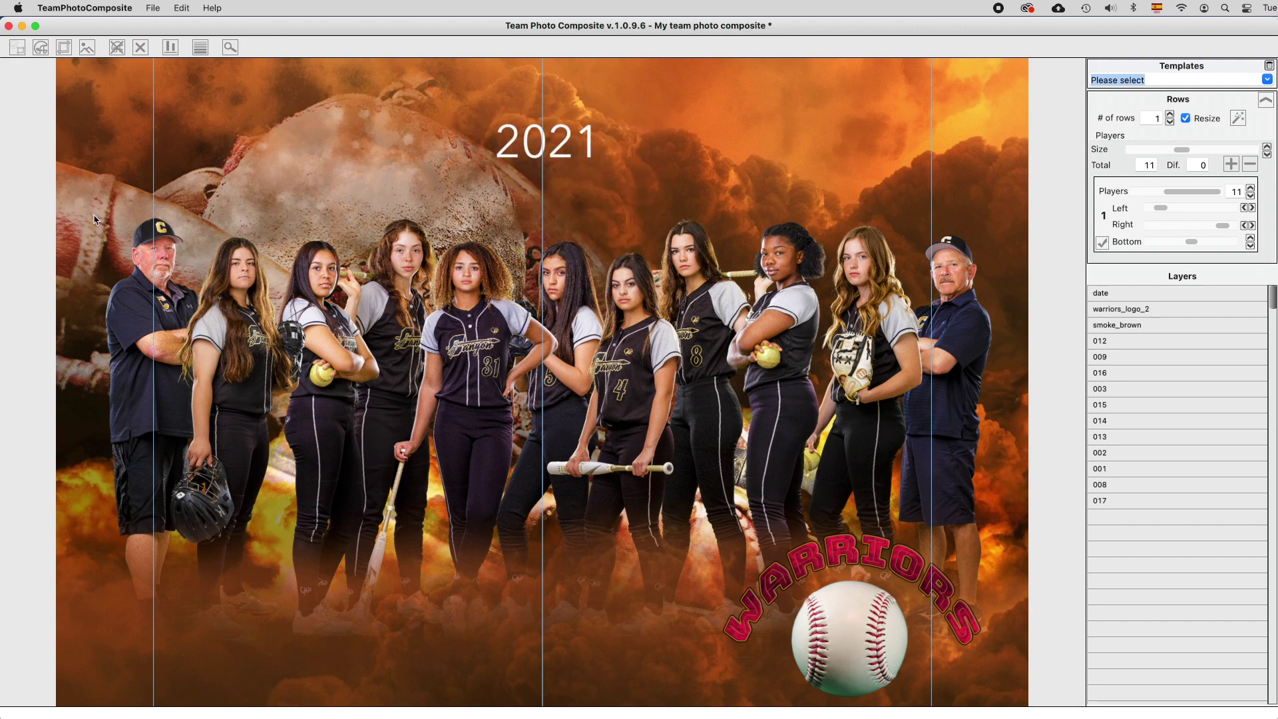
# Save the composite, then export it to JPG keeping the default name 'My team photo composite.jpg'
pyautogui.click(155, 8)
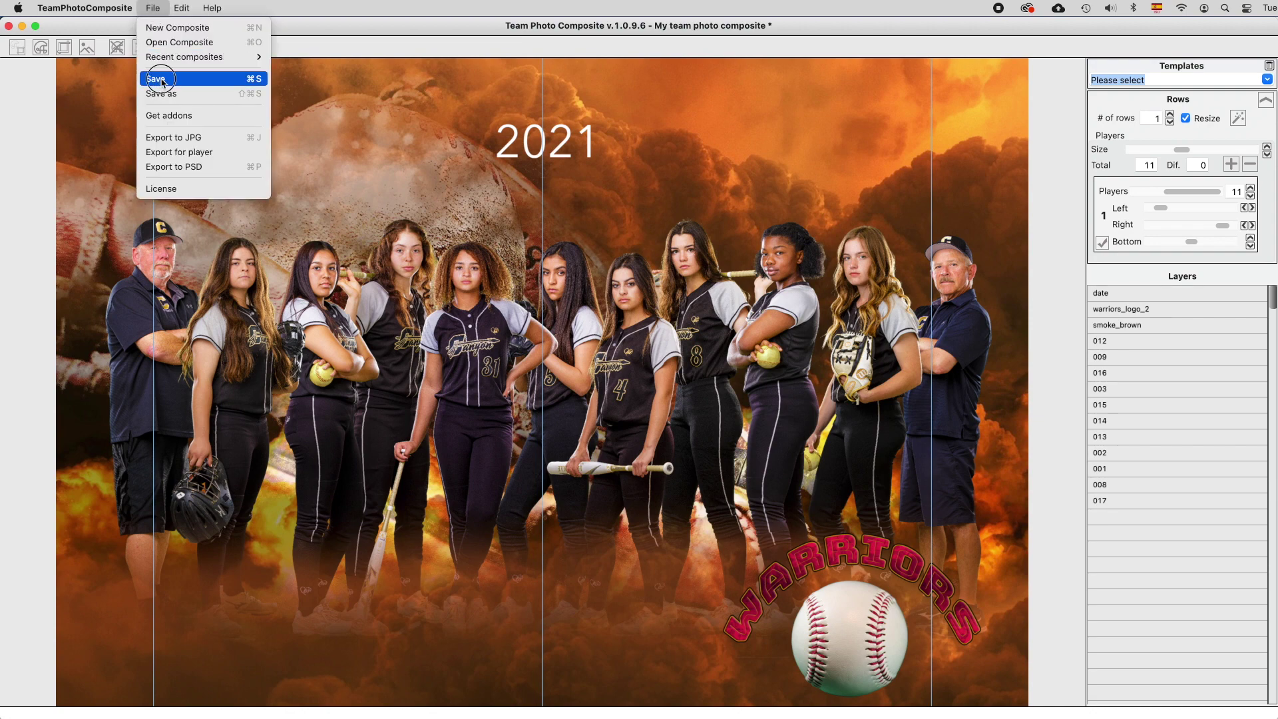
pyautogui.click(160, 79)
pyautogui.click(154, 8)
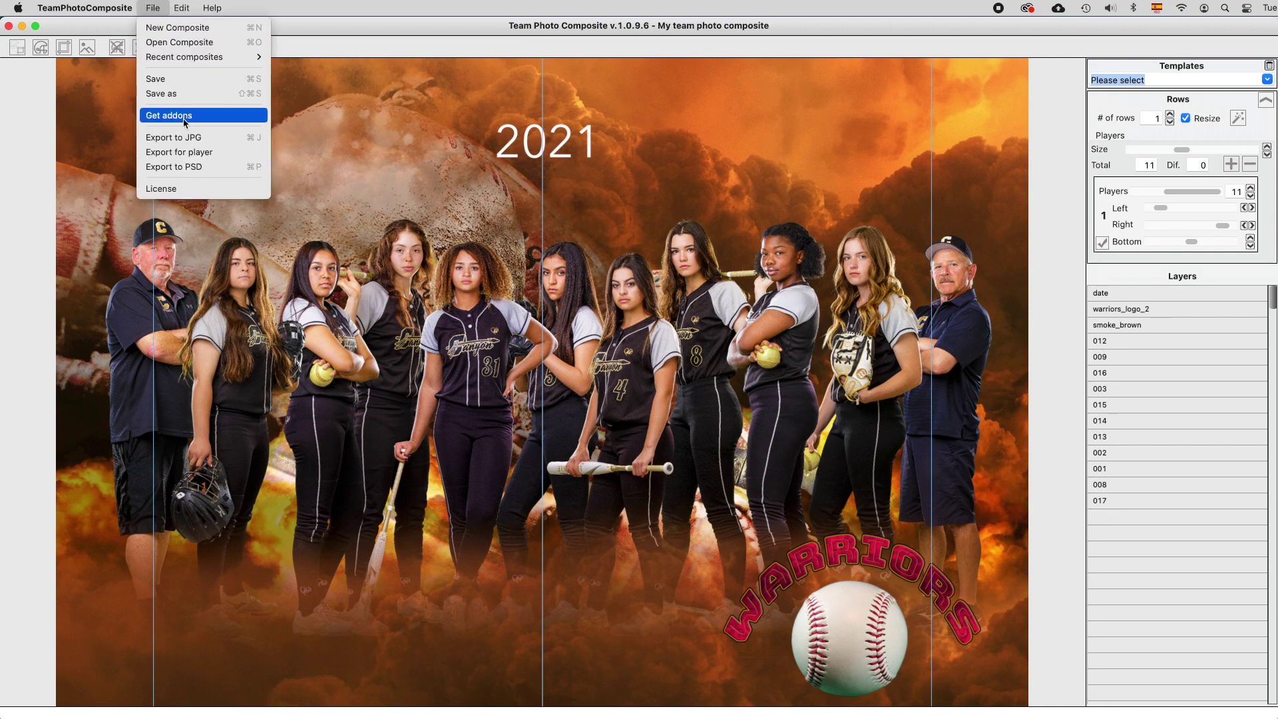
pyautogui.click(188, 138)
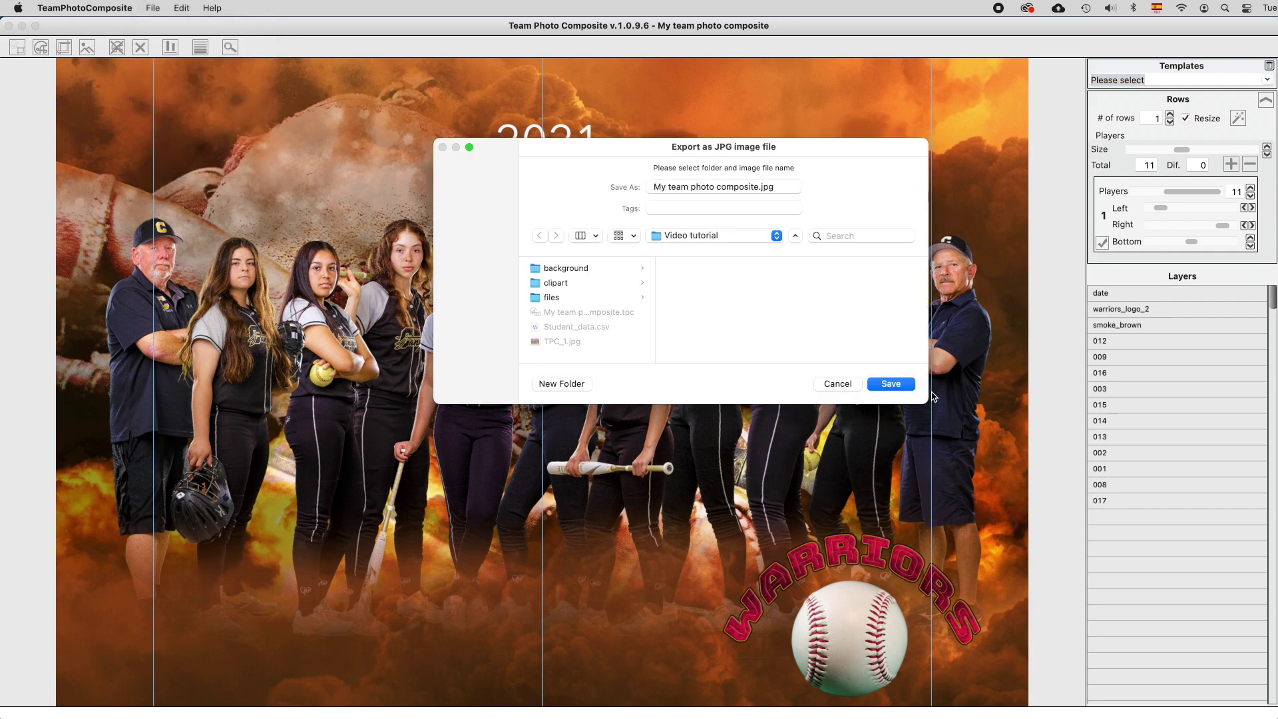
pyautogui.click(891, 384)
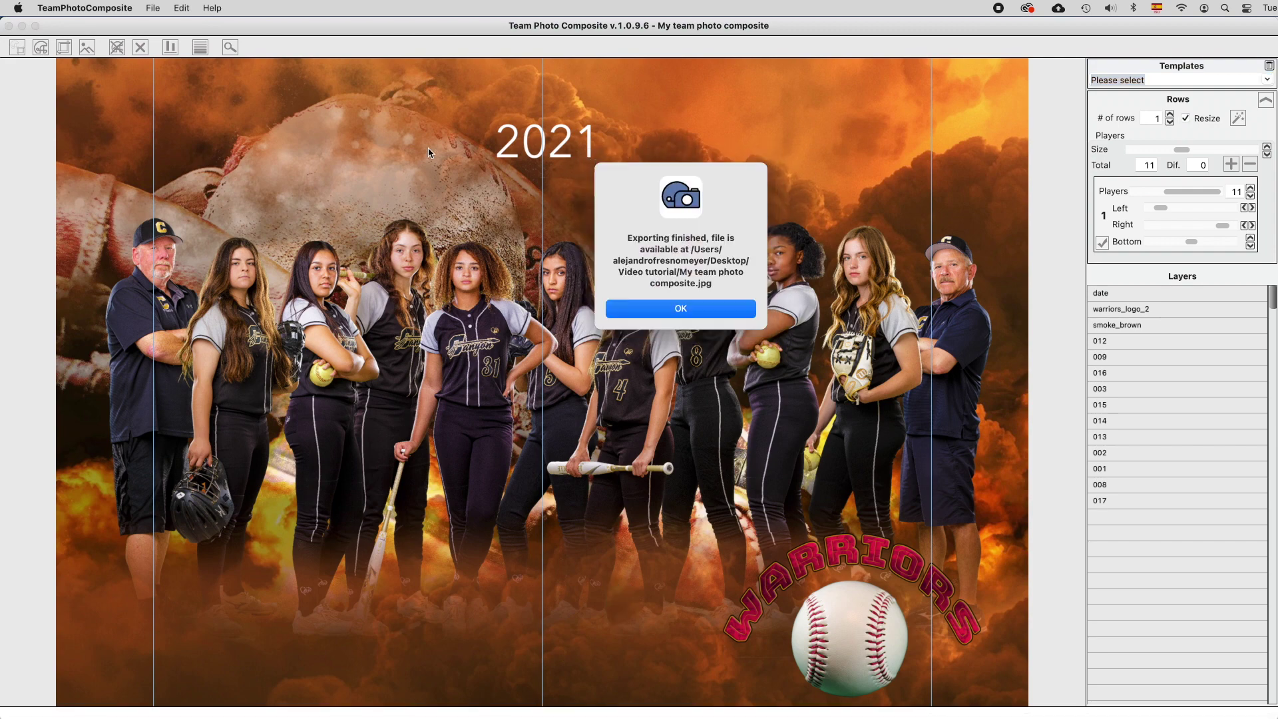
# Dismiss the export message, view 'My team photo composite.jpg' in Preview, then close Preview
pyautogui.click(687, 312)
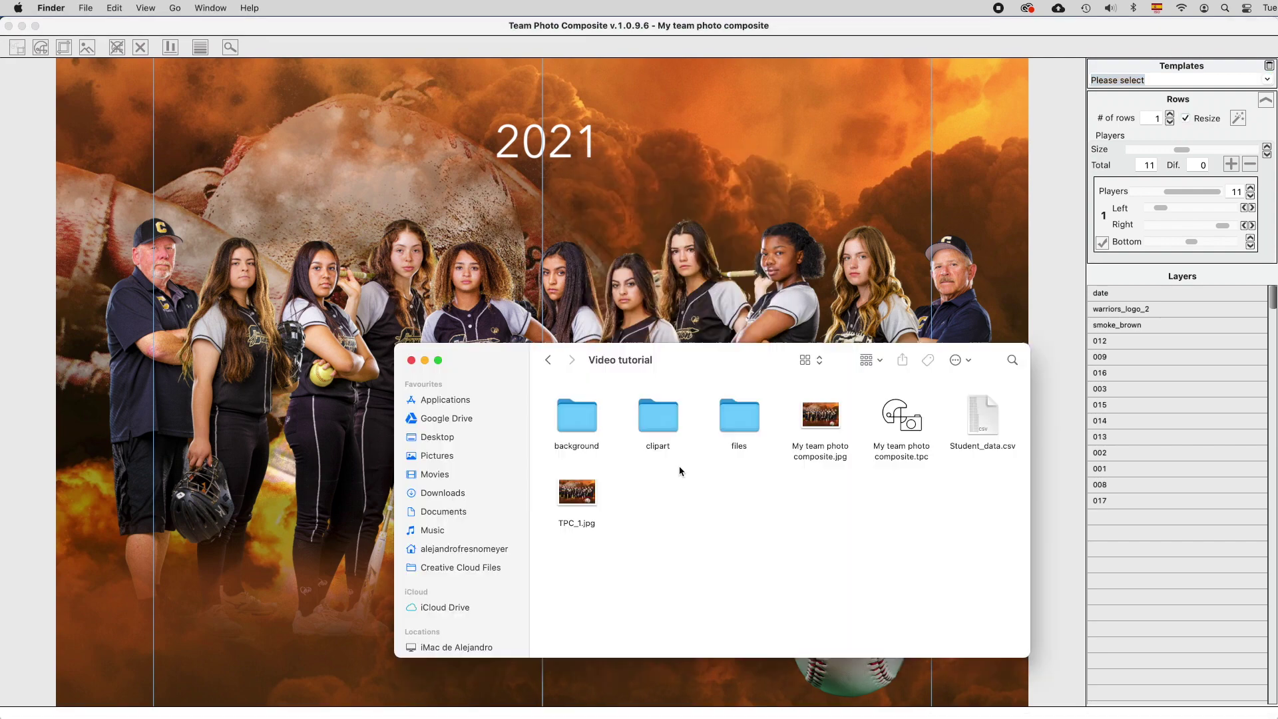
pyautogui.doubleClick(825, 445)
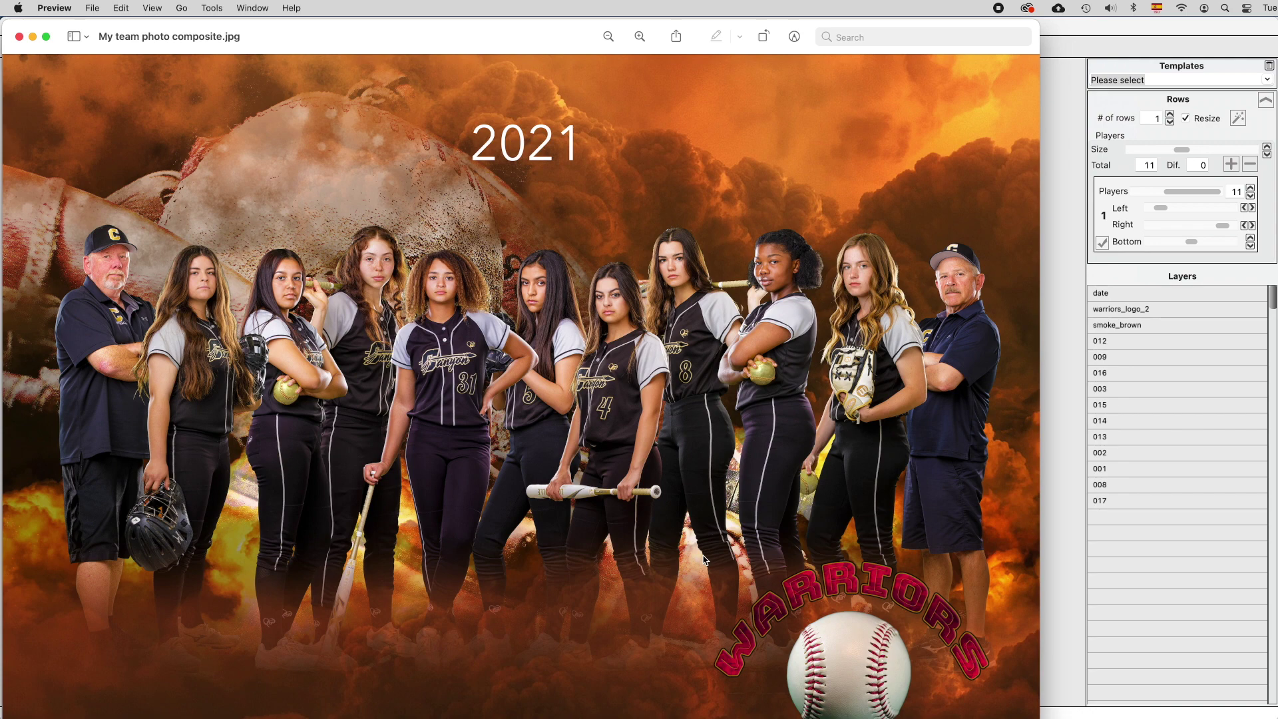
pyautogui.click(19, 38)
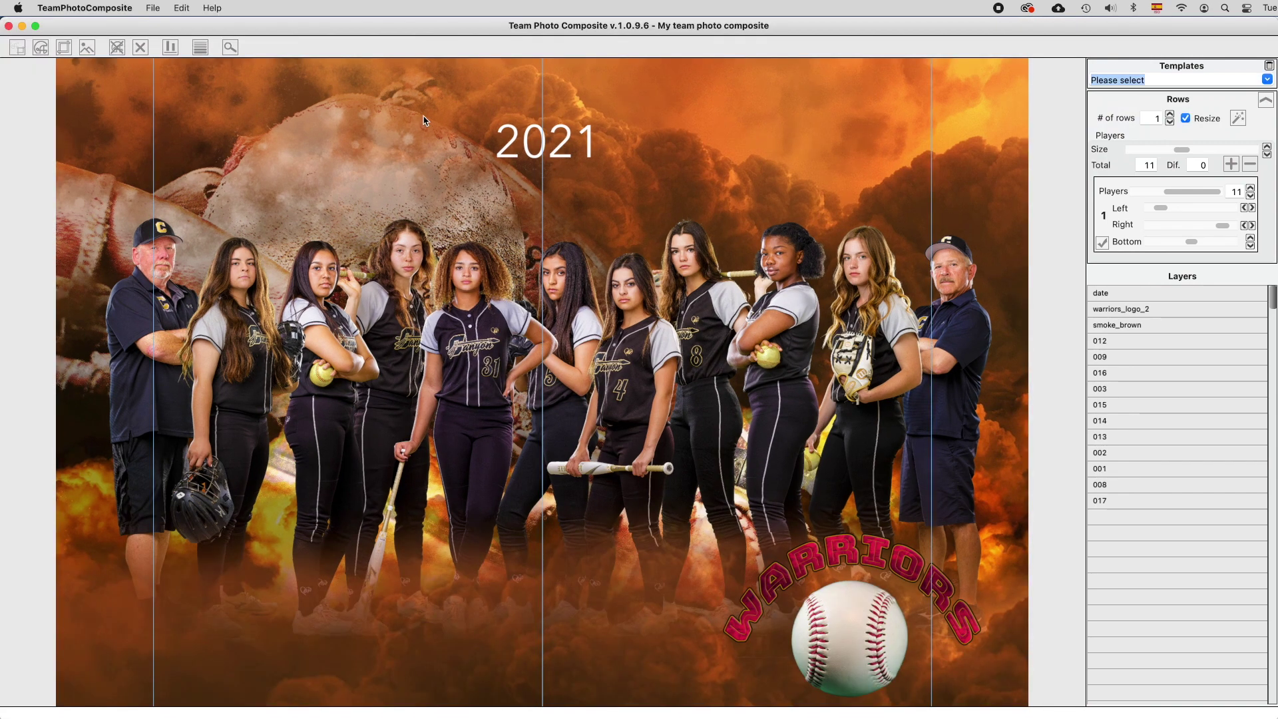